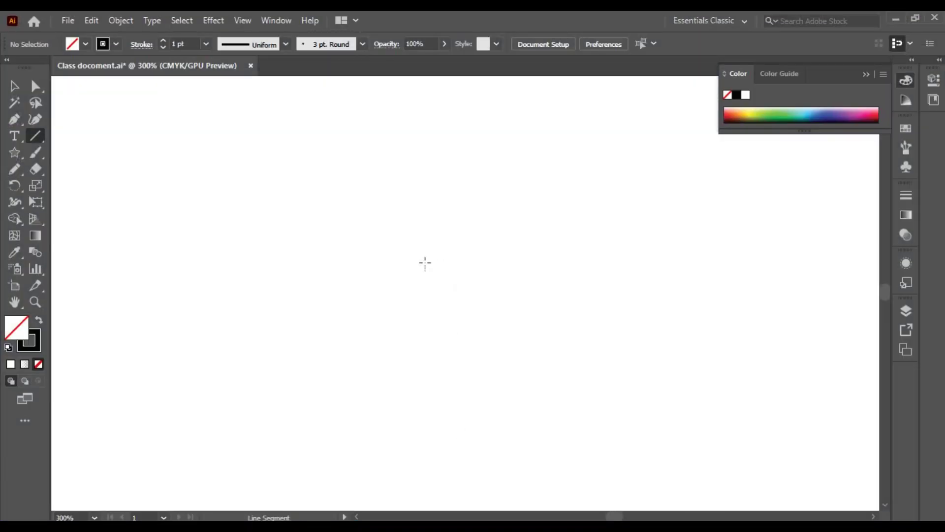
Expand the Line Segment tool's flyout to reveal the Arc, Spiral and Grid tools
{"action": "left_click", "coordinate": [14, 85]}
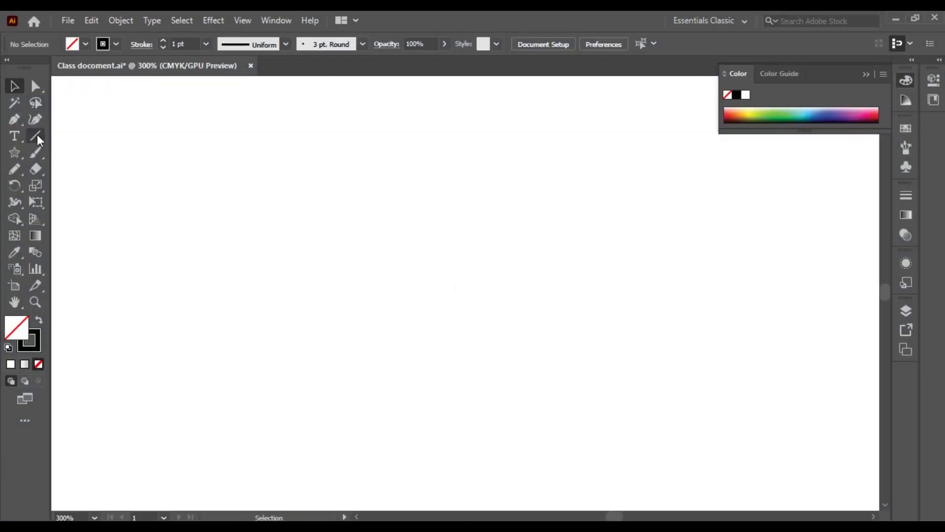
{"action": "left_click", "coordinate": [34, 140]}
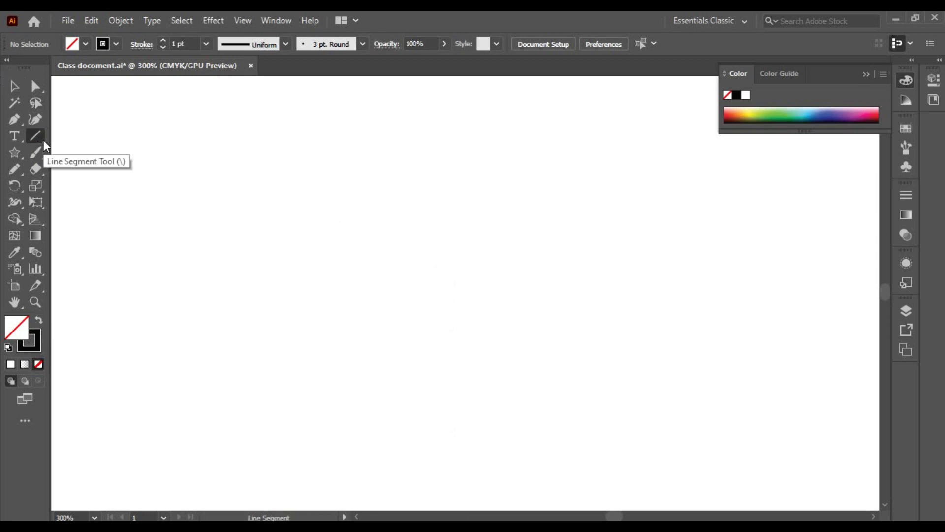
{"action": "left_click", "coordinate": [43, 142]}
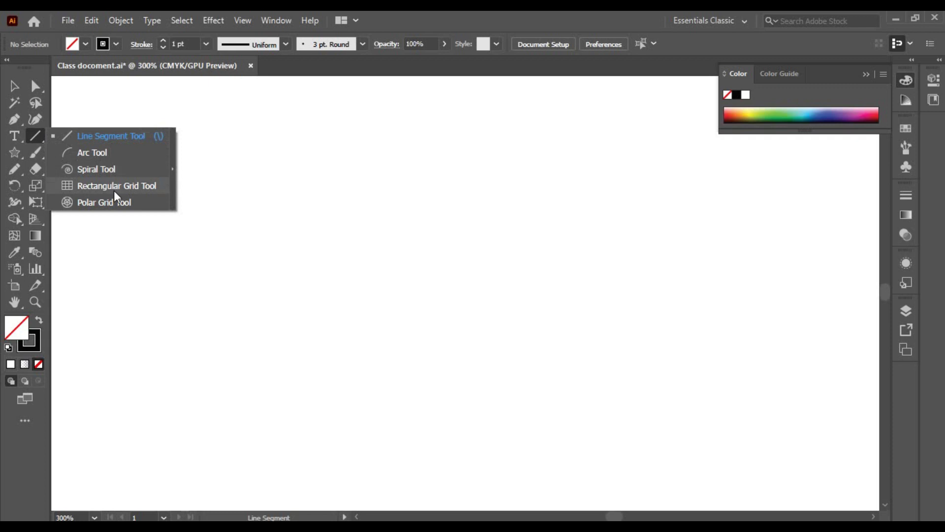
Tear off the line, arc, spiral and grid tools as a floating panel, with stroke active
{"action": "left_click", "coordinate": [172, 169]}
{"action": "mouse_move", "coordinate": [100, 146]}
{"action": "left_mouse_down"}
{"action": "mouse_move", "coordinate": [748, 279]}
{"action": "mouse_move", "coordinate": [132, 82]}
{"action": "left_mouse_up"}
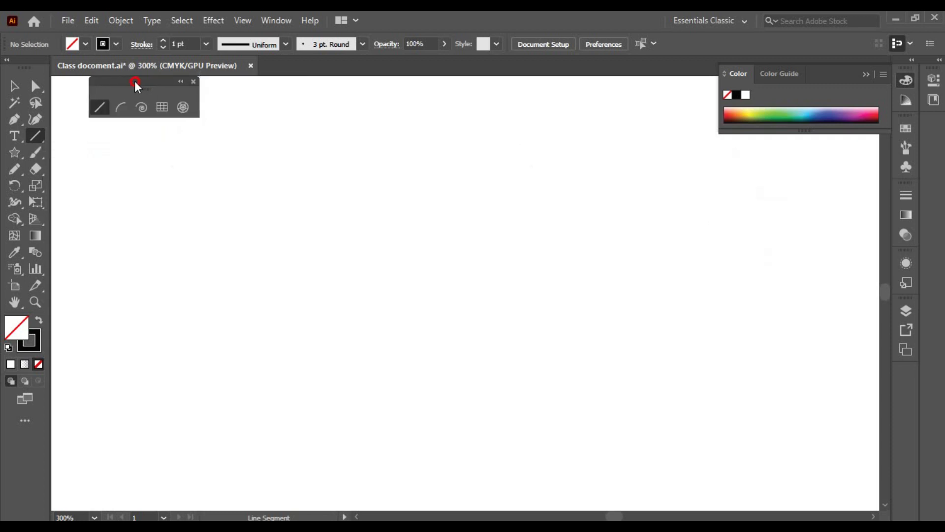
{"action": "key", "text": "x"}
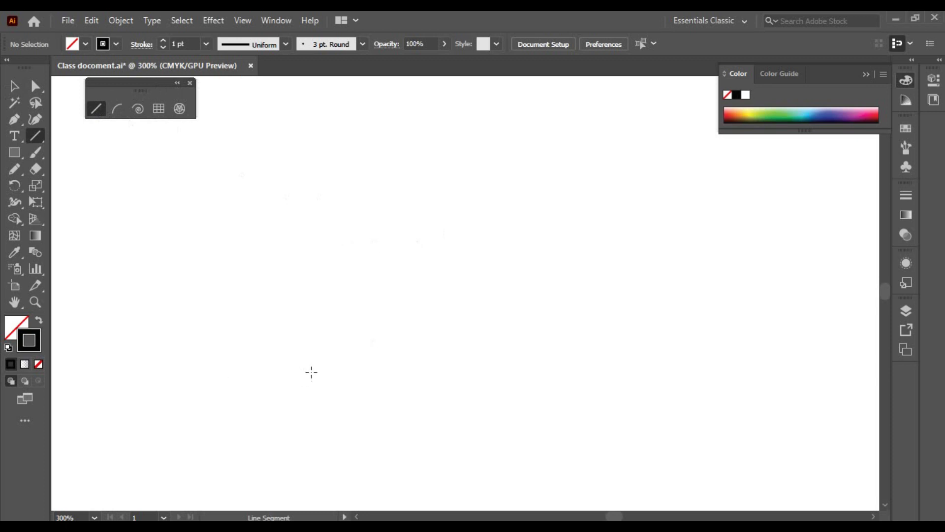
Draw a line angled up to the right and a horizontal line below it
{"action": "mouse_move", "coordinate": [236, 367]}
{"action": "left_mouse_down"}
{"action": "mouse_move", "coordinate": [582, 272]}
{"action": "mouse_move", "coordinate": [621, 357]}
{"action": "left_mouse_up"}
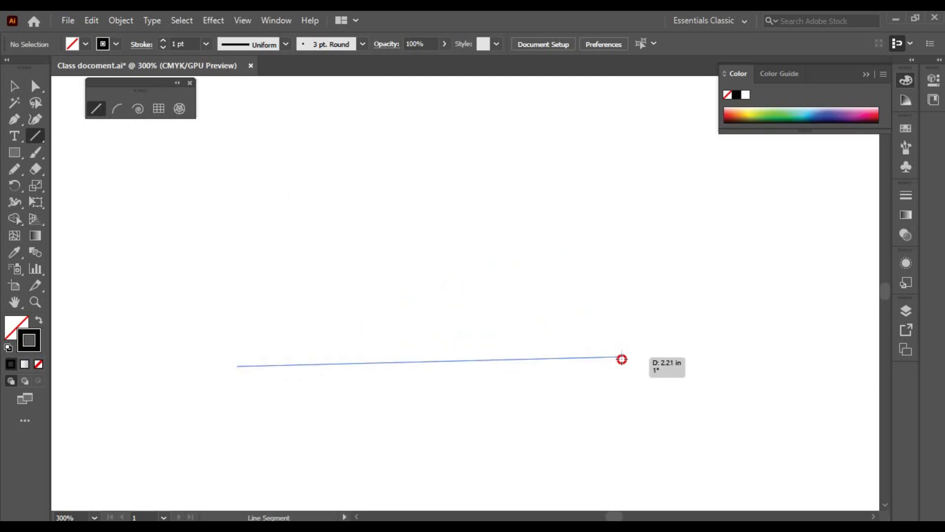
{"action": "left_click_drag", "start_coordinate": [622, 356], "coordinate": [618, 262]}
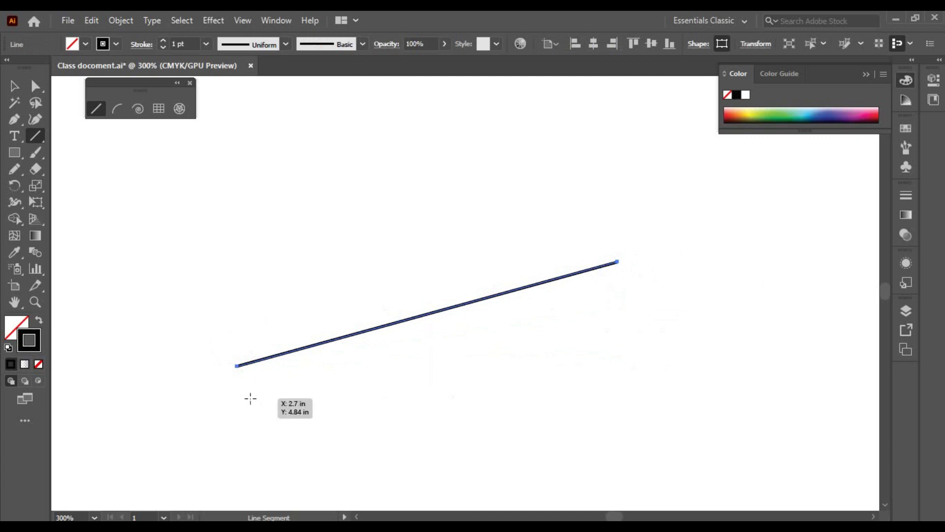
{"action": "mouse_move", "coordinate": [267, 396]}
{"action": "left_mouse_down"}
{"action": "mouse_move", "coordinate": [345, 405]}
{"action": "mouse_move", "coordinate": [703, 382]}
{"action": "mouse_move", "coordinate": [665, 382]}
{"action": "left_mouse_up"}
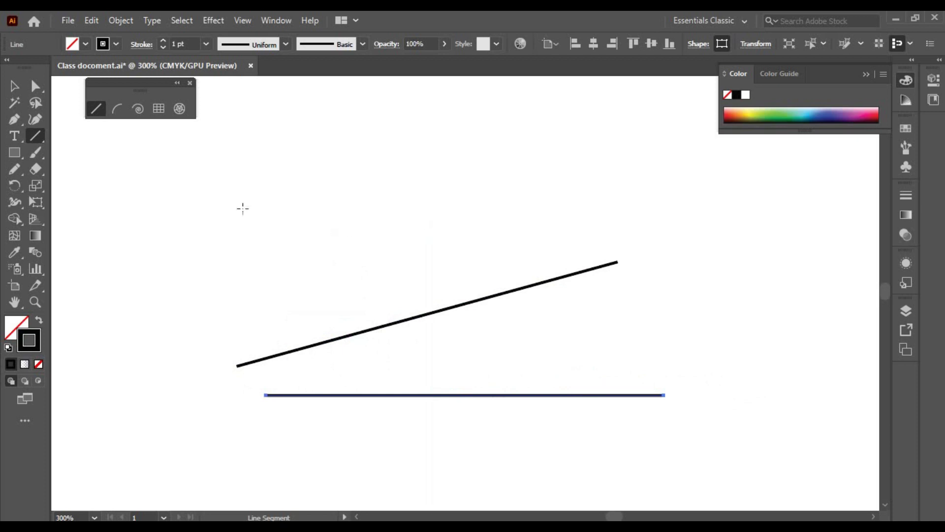
Draw a thin 2.1111 × 0.0139 in horizontal bar near the top of the artboard
{"action": "left_click", "coordinate": [15, 153]}
{"action": "left_click_drag", "start_coordinate": [215, 182], "coordinate": [584, 185]}
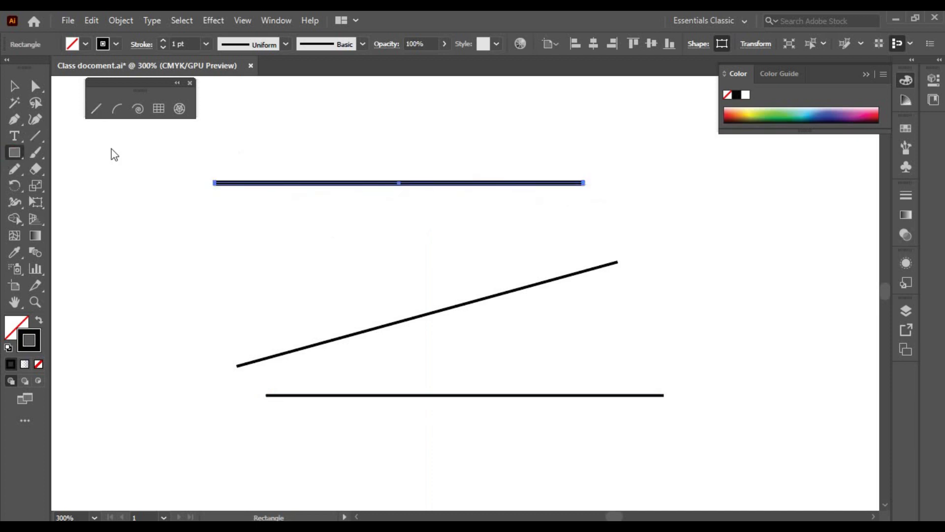
{"action": "left_click", "coordinate": [305, 217]}
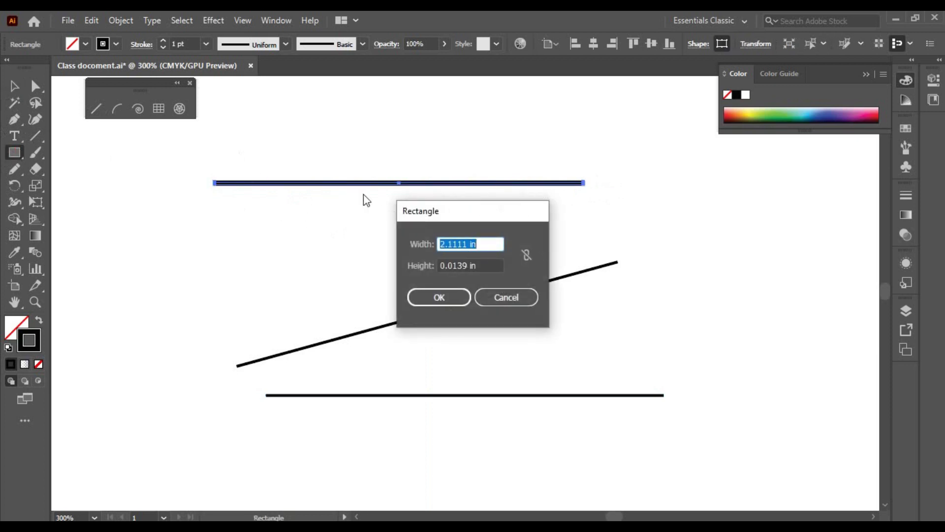
{"action": "left_click", "coordinate": [507, 295]}
{"action": "left_click", "coordinate": [96, 108]}
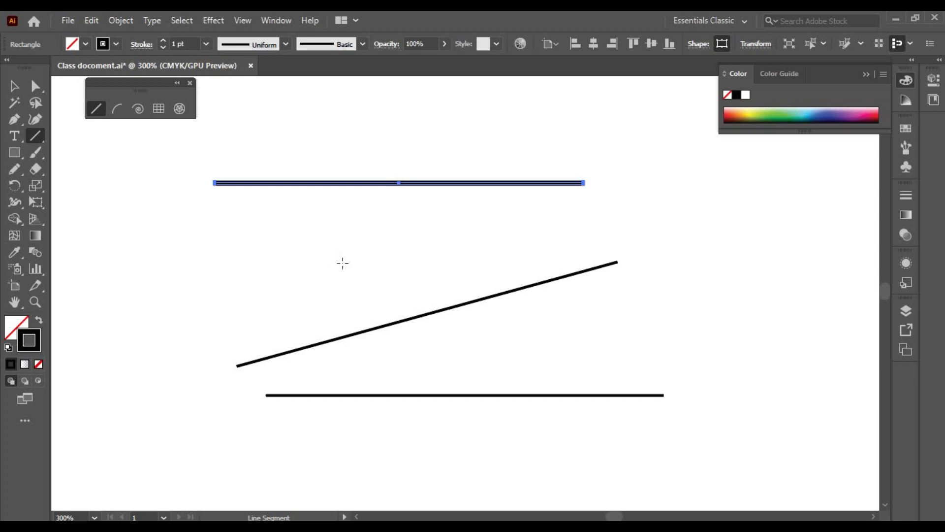
Create a 45° line and move it onto the horizontal line's left end
{"action": "left_click", "coordinate": [342, 262]}
{"action": "mouse_move", "coordinate": [525, 179]}
{"action": "left_mouse_down"}
{"action": "mouse_move", "coordinate": [312, 175]}
{"action": "mouse_move", "coordinate": [337, 175]}
{"action": "left_mouse_up"}
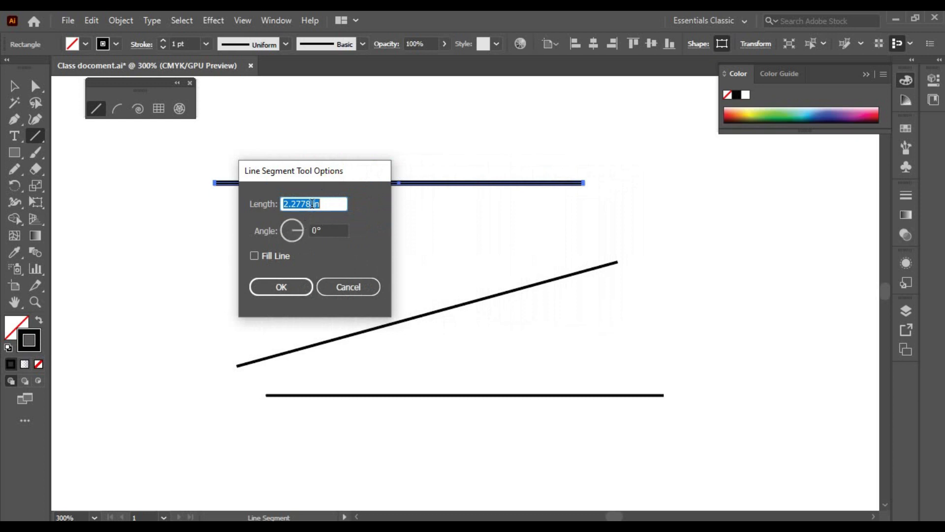
{"action": "left_click", "coordinate": [304, 228]}
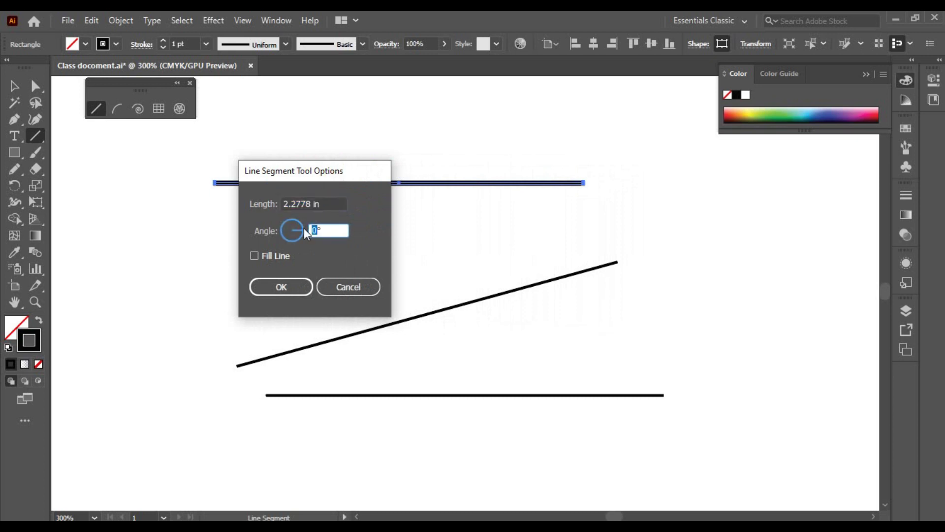
{"action": "type", "text": "45"}
{"action": "double_click", "coordinate": [314, 204]}
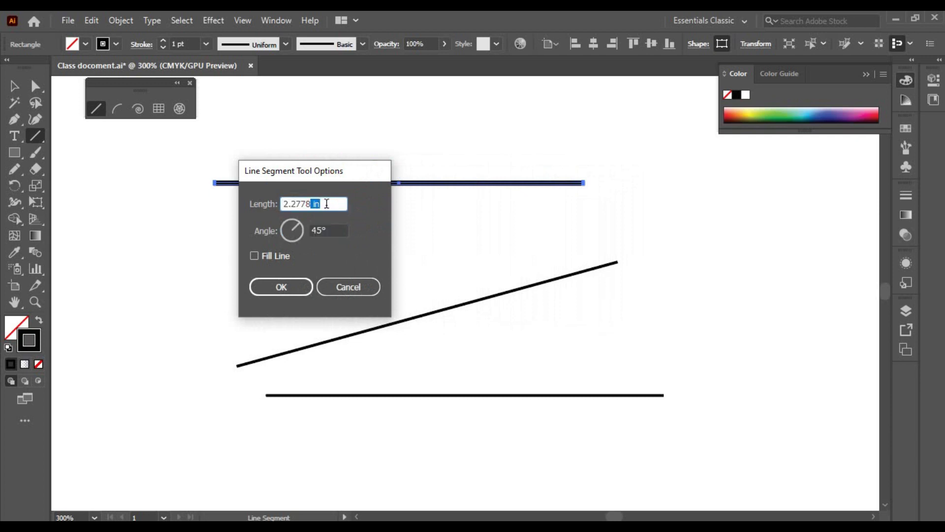
{"action": "left_click", "coordinate": [282, 288]}
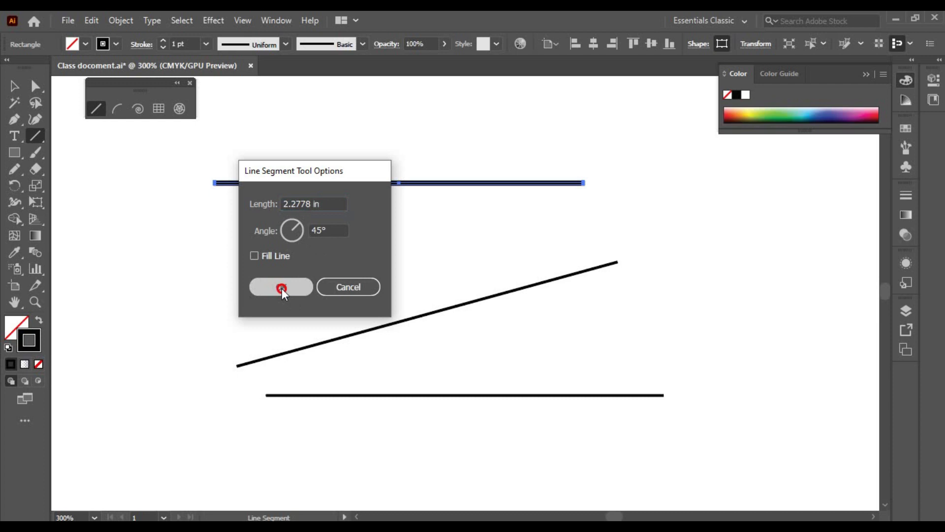
{"action": "key", "text": "v"}
{"action": "left_click_drag", "start_coordinate": [445, 158], "coordinate": [371, 291]}
{"action": "left_click", "coordinate": [426, 391]}
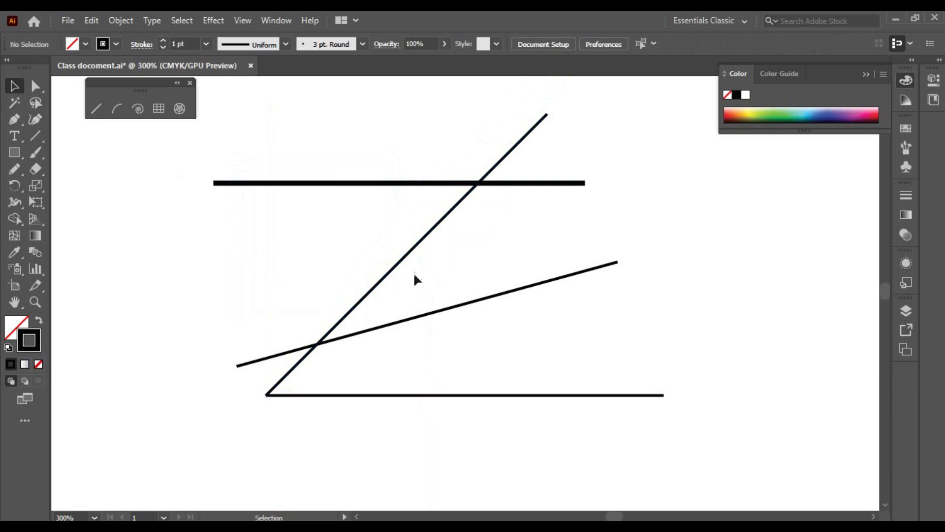
Delete the top bar and shallow slanted line, leaving the 45° diagonal selected
{"action": "left_click", "coordinate": [418, 246]}
{"action": "left_click_drag", "start_coordinate": [545, 160], "coordinate": [627, 297]}
{"action": "key", "text": "Delete"}
{"action": "left_click_drag", "start_coordinate": [317, 239], "coordinate": [575, 434]}
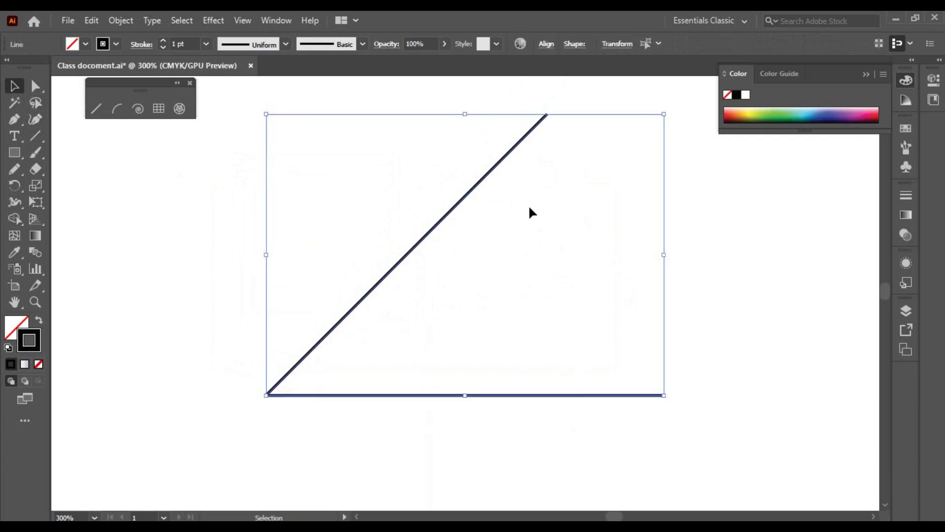
{"action": "left_click", "coordinate": [515, 216]}
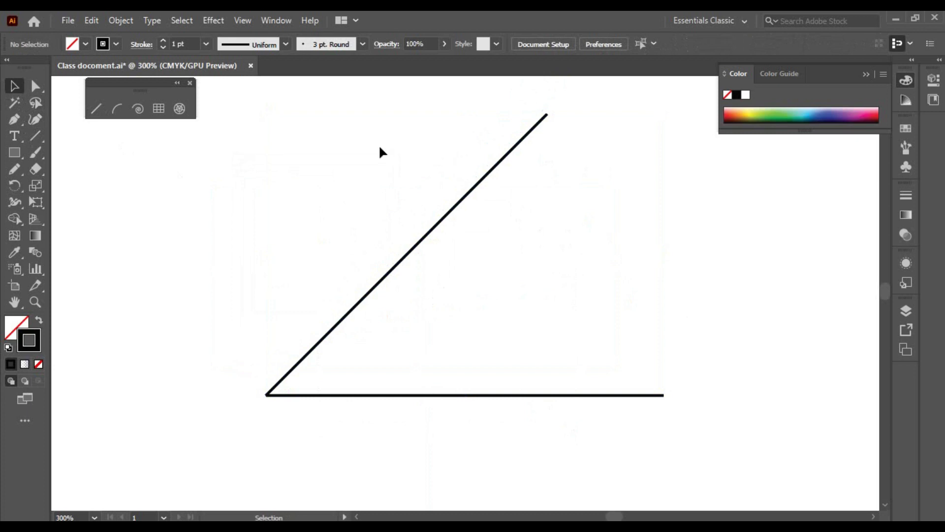
{"action": "left_click", "coordinate": [460, 201]}
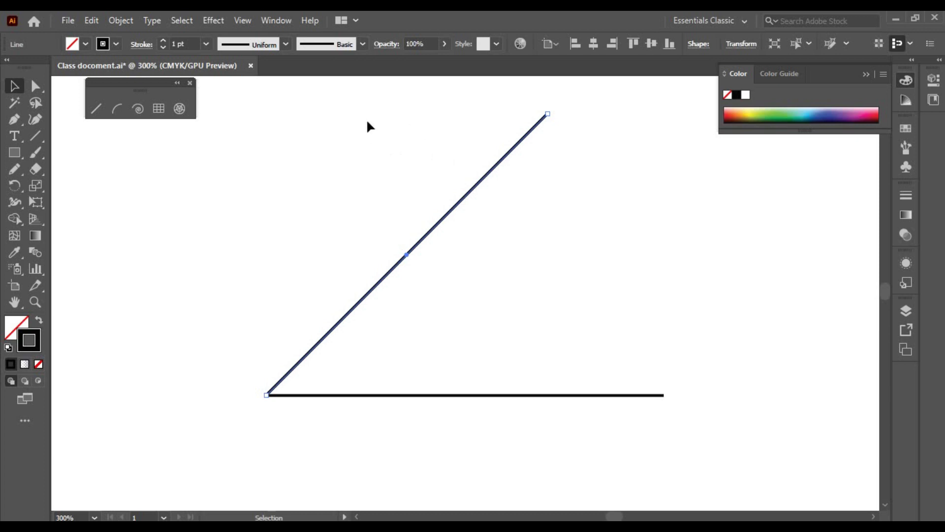
Change the General unit from Inches to Pixels in Units preferences
{"action": "left_click", "coordinate": [88, 20]}
{"action": "mouse_move", "coordinate": [124, 461]}
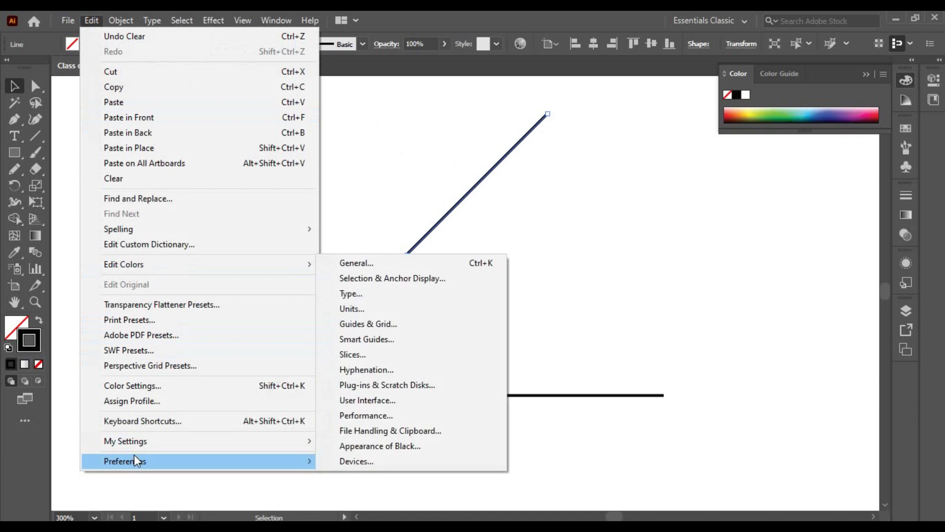
{"action": "left_click", "coordinate": [386, 308]}
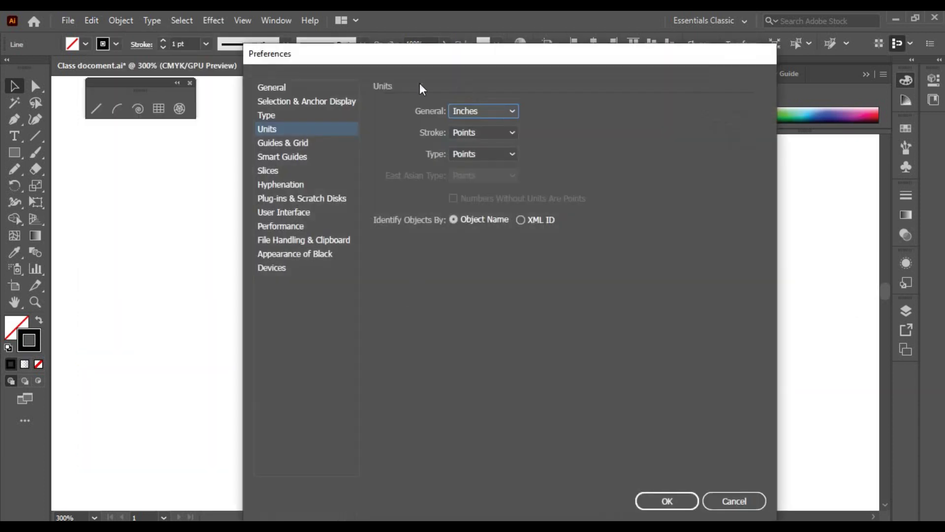
{"action": "left_click", "coordinate": [464, 113]}
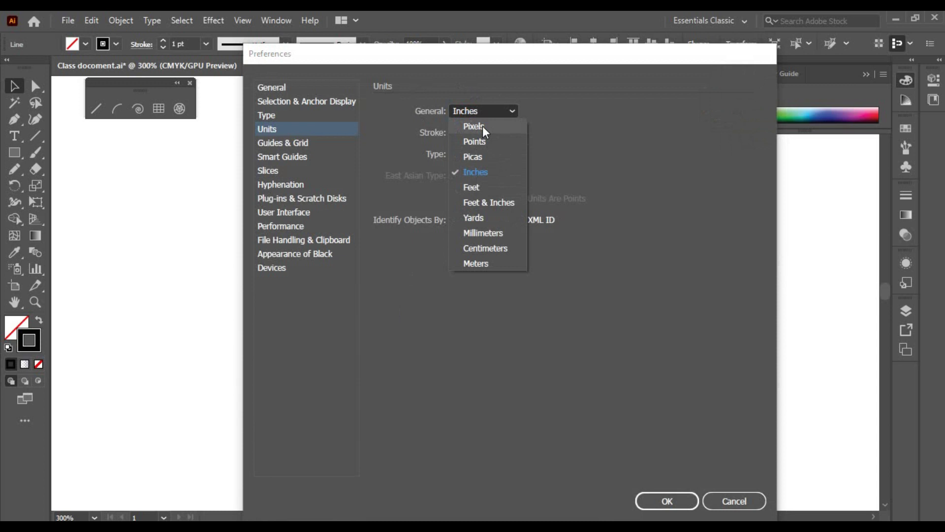
{"action": "left_click", "coordinate": [480, 126]}
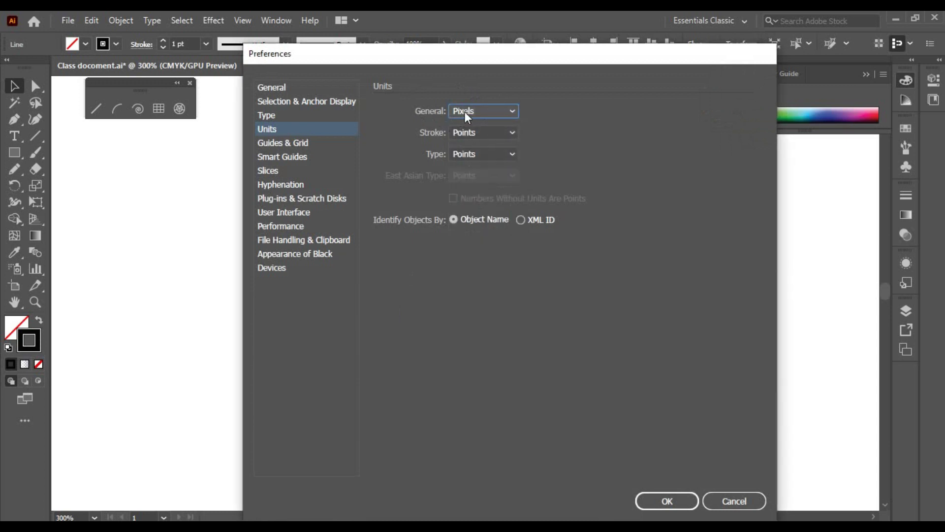
{"action": "left_click", "coordinate": [653, 508]}
{"action": "left_click", "coordinate": [96, 109]}
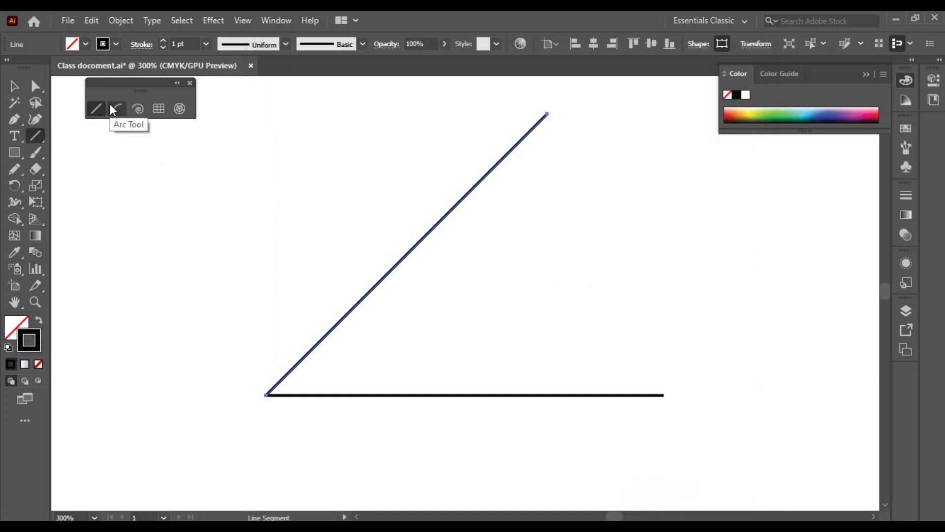
Add a 164 px line at 40° sharing the corner point with the other two lines
{"action": "left_click", "coordinate": [441, 334]}
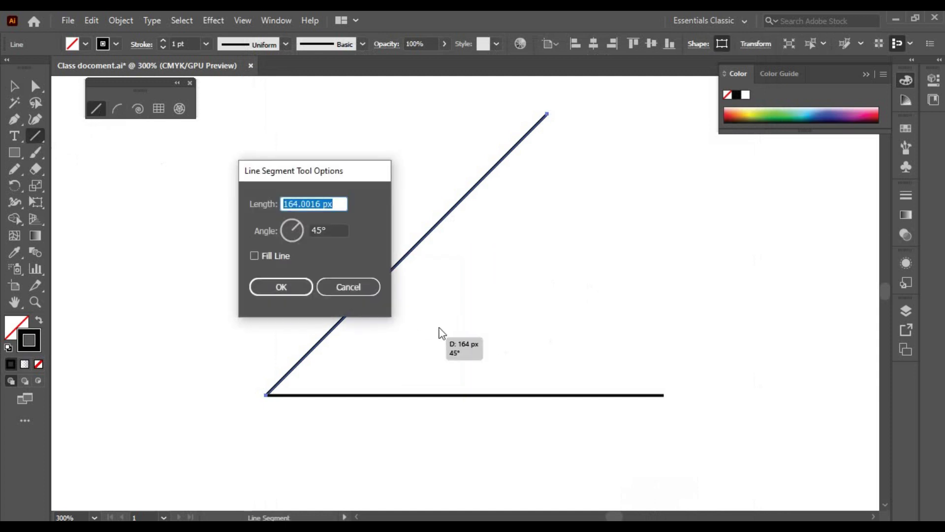
{"action": "mouse_move", "coordinate": [324, 204]}
{"action": "left_mouse_down"}
{"action": "mouse_move", "coordinate": [336, 204]}
{"action": "mouse_move", "coordinate": [313, 228]}
{"action": "left_mouse_up"}
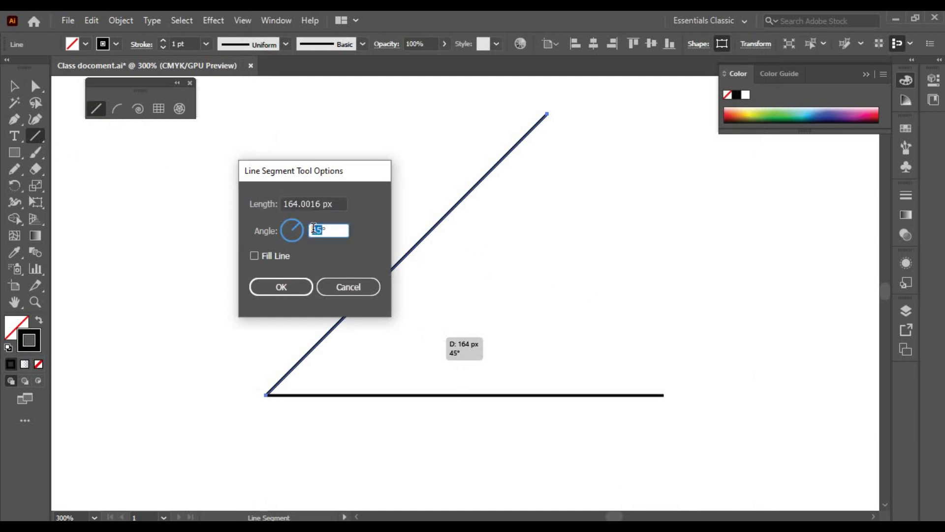
{"action": "type", "text": "40"}
{"action": "left_click", "coordinate": [277, 288]}
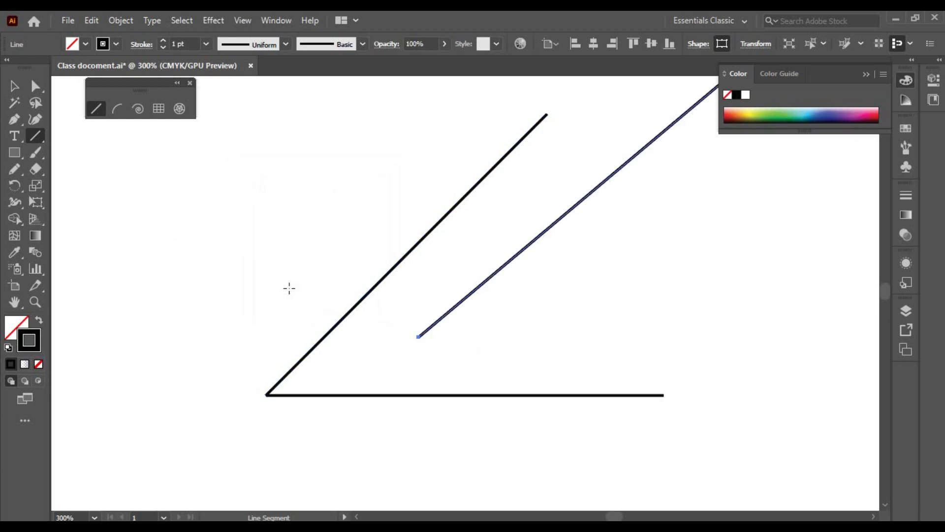
{"action": "left_click", "coordinate": [14, 85]}
{"action": "left_click_drag", "start_coordinate": [524, 252], "coordinate": [371, 310]}
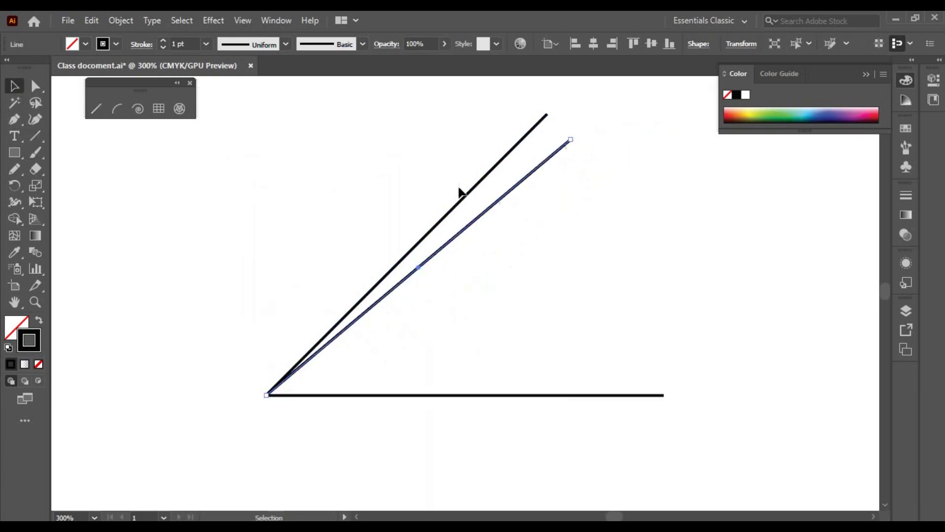
{"action": "left_click_drag", "start_coordinate": [459, 116], "coordinate": [529, 144]}
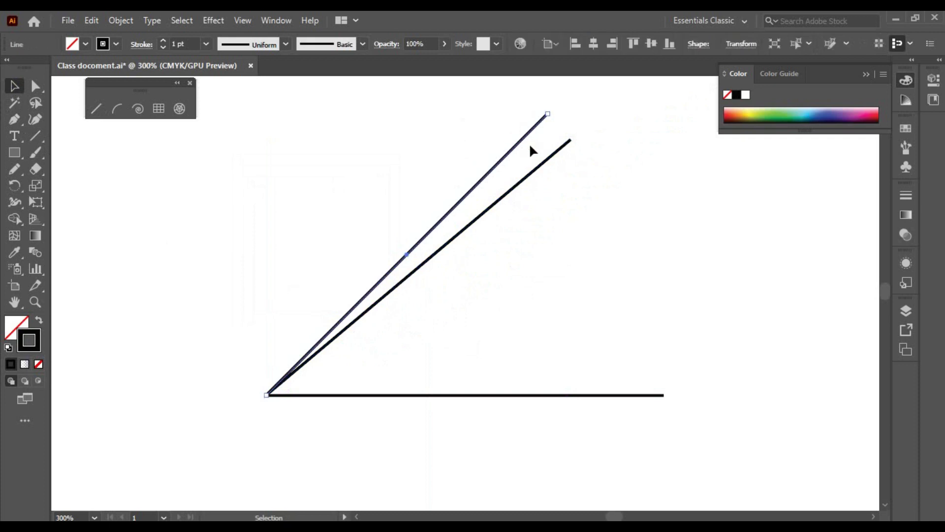
{"action": "left_click", "coordinate": [570, 139]}
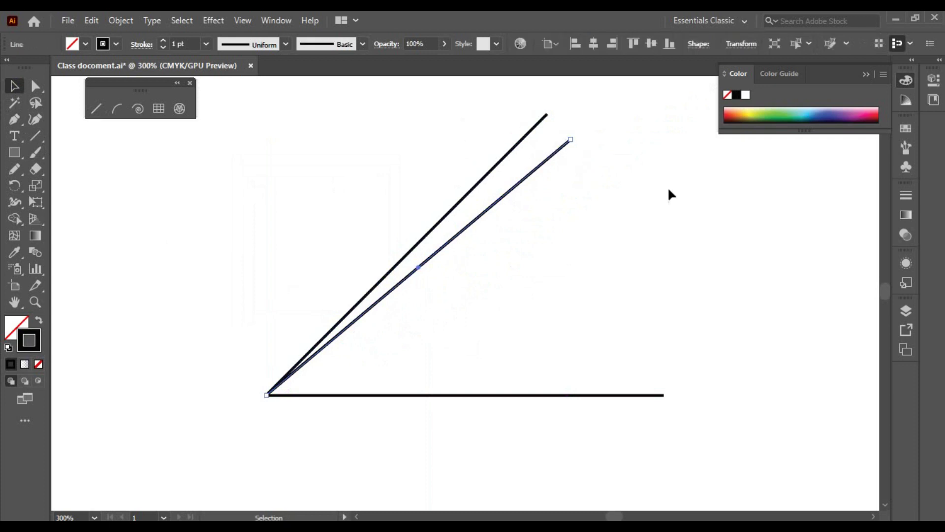
{"action": "left_click", "coordinate": [628, 202]}
Recolour the stroke of all three fanned lines from black to red
{"action": "left_click_drag", "start_coordinate": [250, 307], "coordinate": [451, 427]}
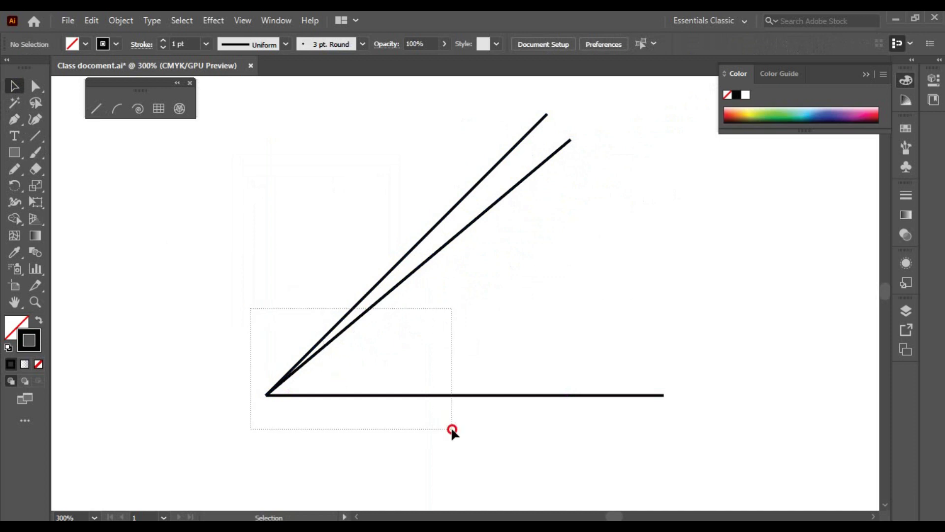
{"action": "left_click", "coordinate": [104, 45]}
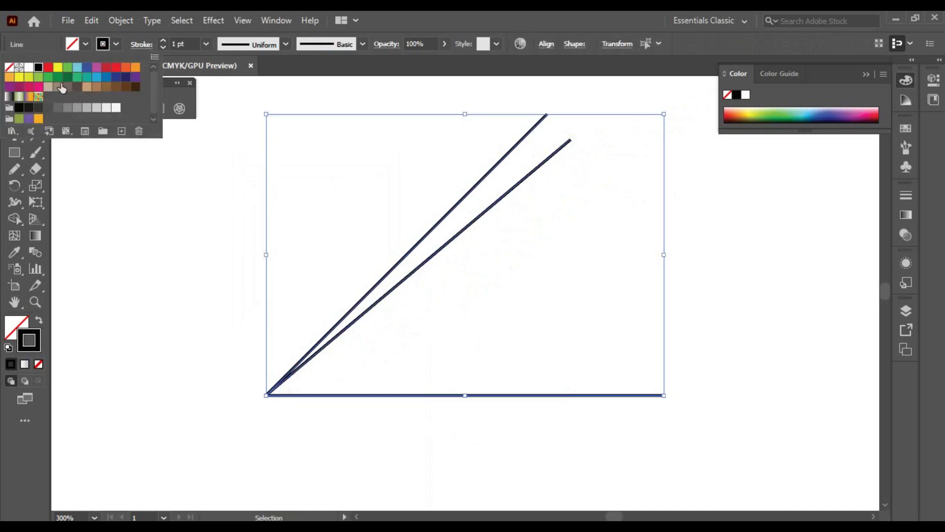
{"action": "left_click", "coordinate": [50, 67]}
{"action": "left_click", "coordinate": [167, 220]}
{"action": "left_click", "coordinate": [226, 219]}
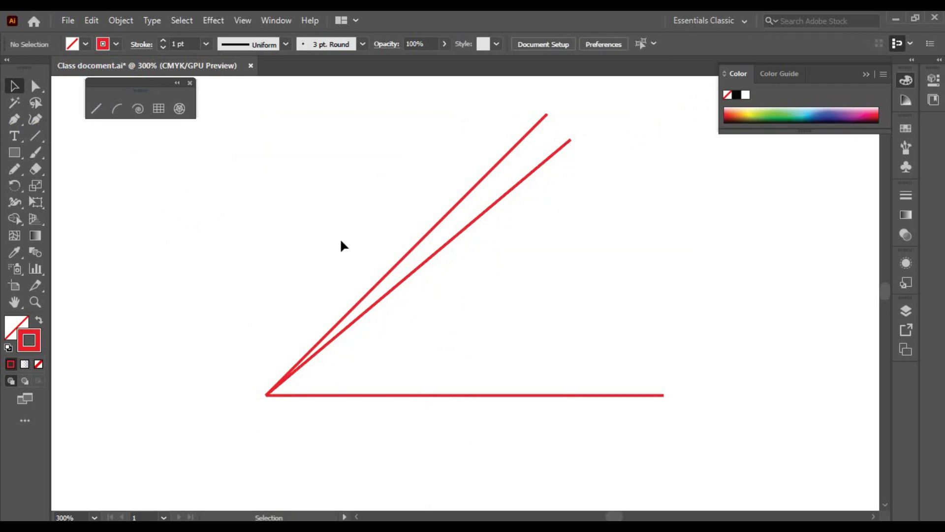
{"action": "left_click_drag", "start_coordinate": [276, 245], "coordinate": [496, 428]}
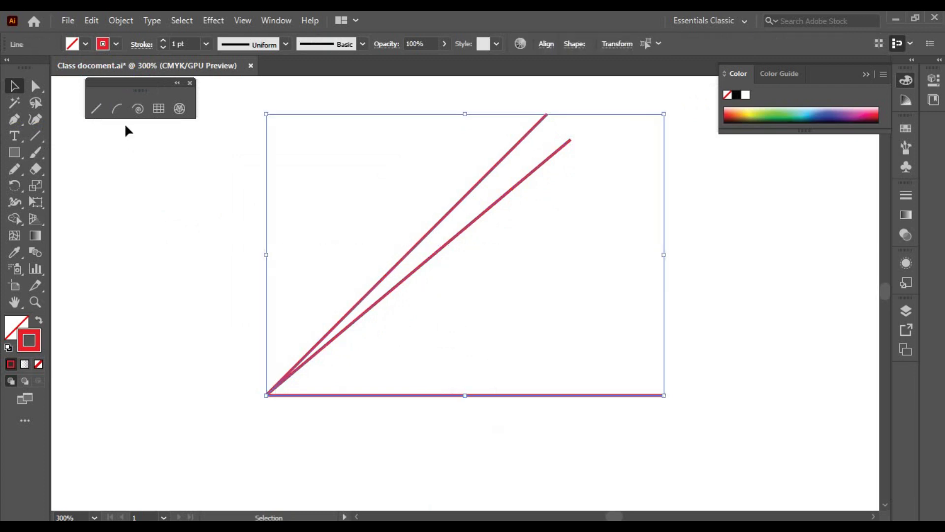
{"action": "left_click", "coordinate": [118, 108]}
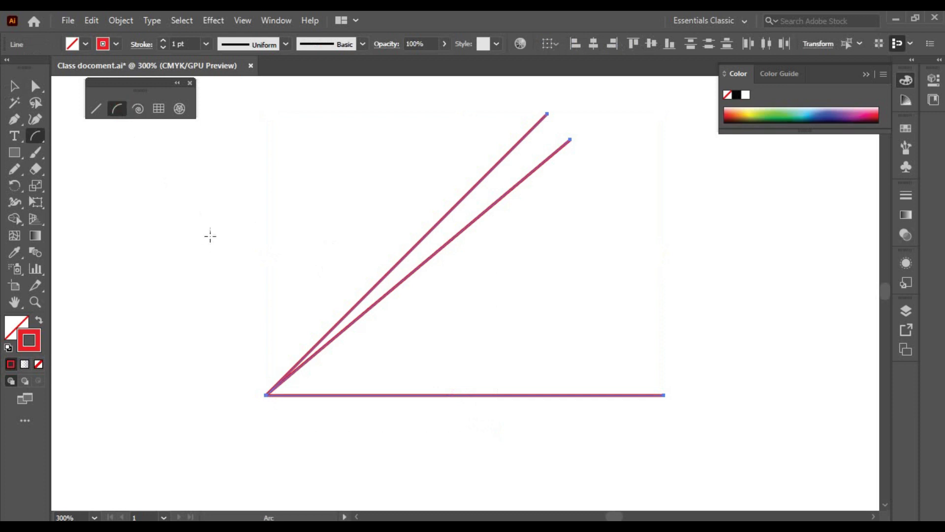
Drag out two red arcs left of the fan, the second smaller and below the first
{"action": "left_click_drag", "start_coordinate": [210, 255], "coordinate": [316, 159]}
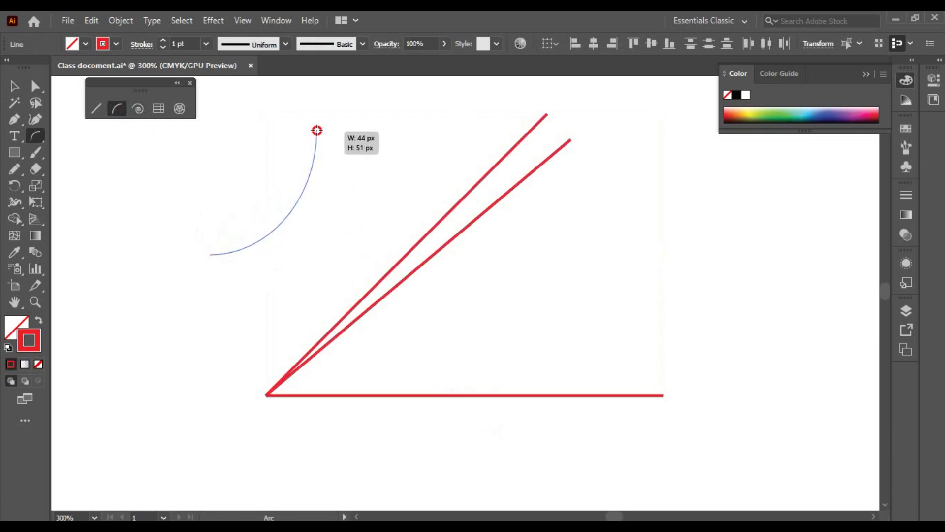
{"action": "mouse_move", "coordinate": [316, 159]}
{"action": "left_mouse_down"}
{"action": "mouse_move", "coordinate": [274, 137]}
{"action": "mouse_move", "coordinate": [309, 150]}
{"action": "left_mouse_up"}
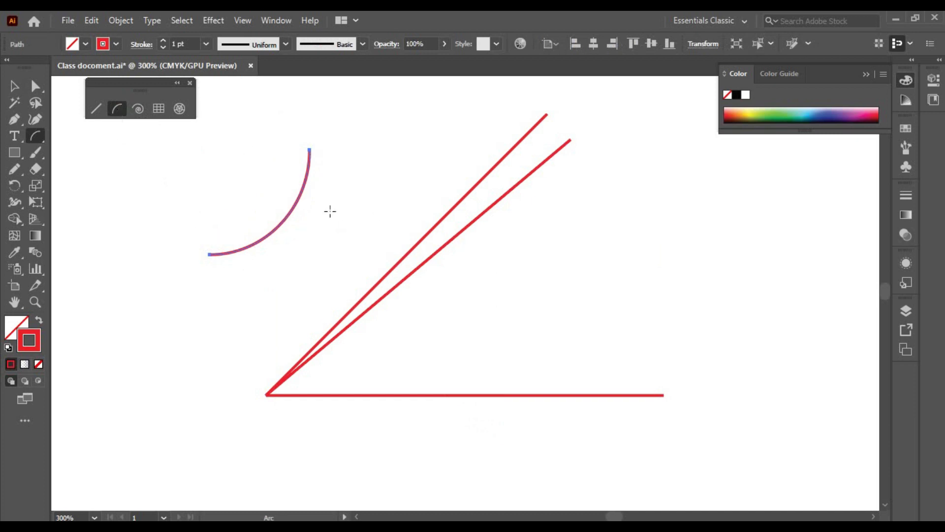
{"action": "mouse_move", "coordinate": [323, 236]}
{"action": "left_mouse_down"}
{"action": "mouse_move", "coordinate": [491, 284]}
{"action": "mouse_move", "coordinate": [235, 284]}
{"action": "mouse_move", "coordinate": [430, 291]}
{"action": "mouse_move", "coordinate": [247, 285]}
{"action": "mouse_move", "coordinate": [311, 285]}
{"action": "mouse_move", "coordinate": [300, 277]}
{"action": "mouse_move", "coordinate": [251, 330]}
{"action": "left_mouse_up"}
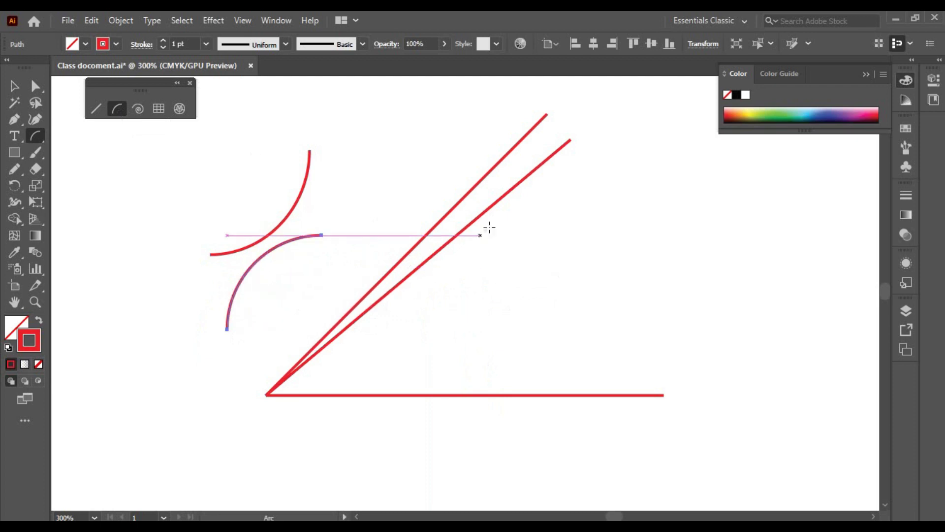
Create an X-axis-based arc from Arc Segment Tool Options and drag another arc on the right
{"action": "left_click", "coordinate": [385, 176]}
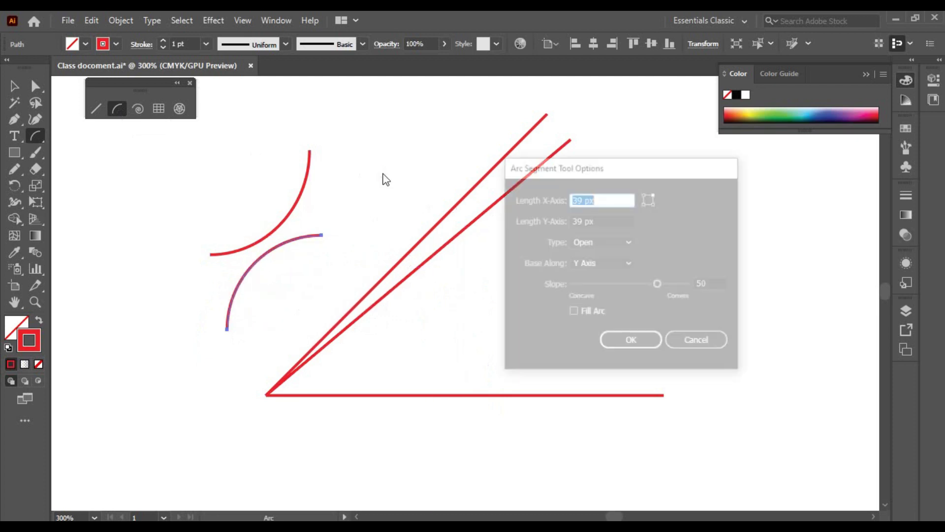
{"action": "left_click_drag", "start_coordinate": [531, 166], "coordinate": [554, 151]}
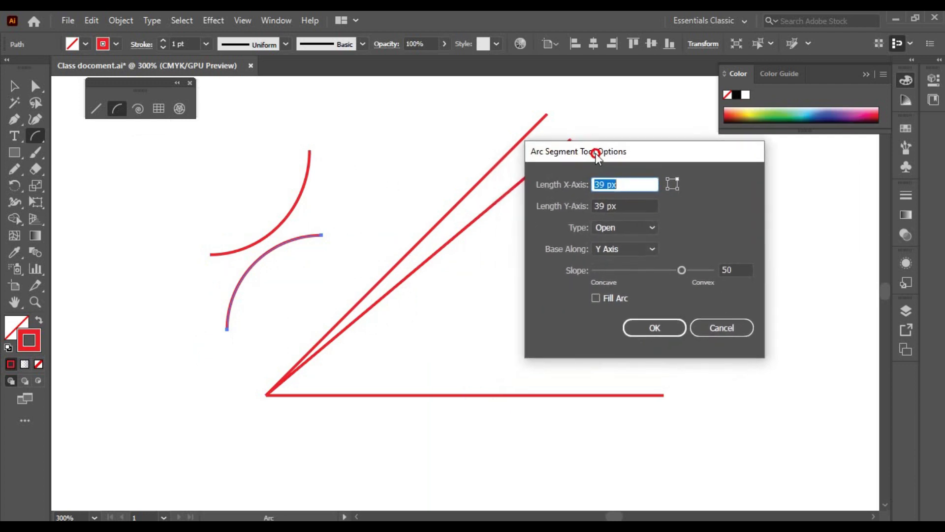
{"action": "left_click", "coordinate": [607, 250]}
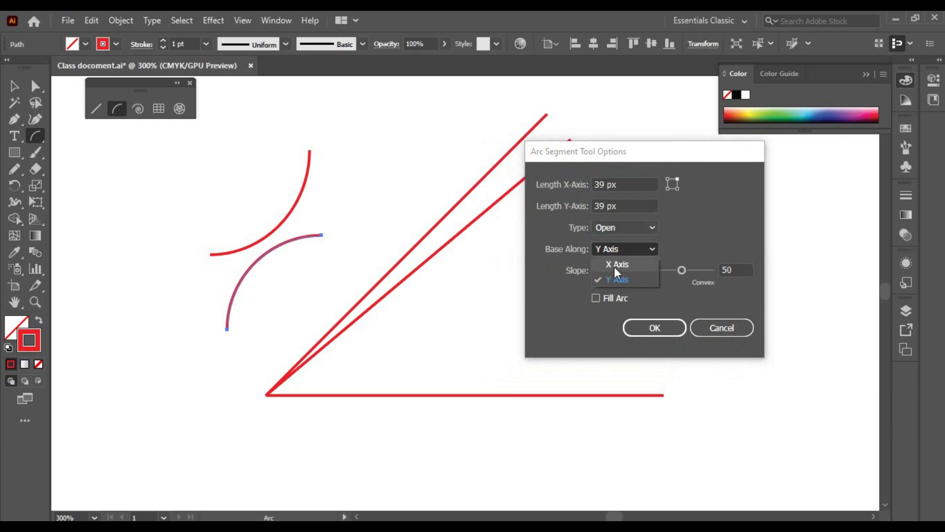
{"action": "left_click", "coordinate": [610, 265]}
{"action": "left_click", "coordinate": [611, 279]}
{"action": "left_click", "coordinate": [615, 250]}
{"action": "left_click", "coordinate": [603, 264]}
{"action": "left_click", "coordinate": [647, 328]}
{"action": "left_click_drag", "start_coordinate": [603, 251], "coordinate": [733, 314]}
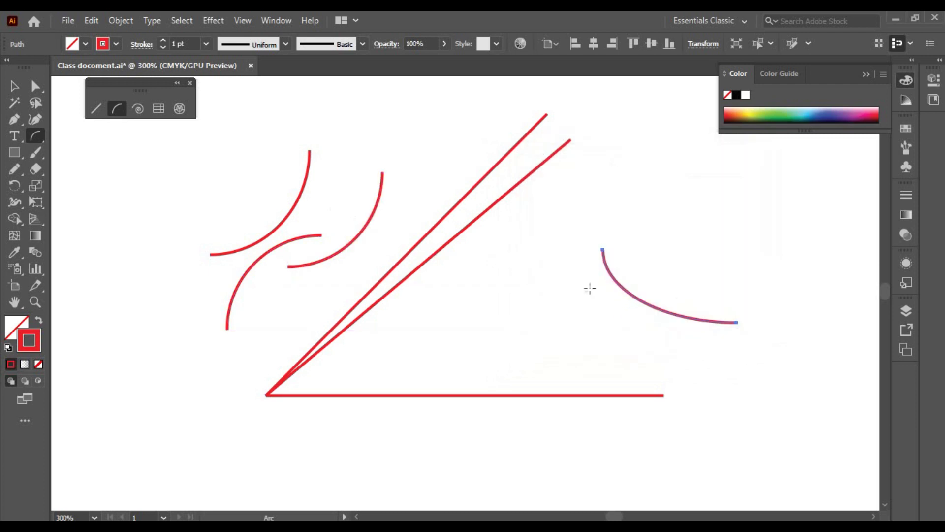
Create a 55 × 30 px Y-axis arc at upper right, then a short arc beside the diagonals
{"action": "left_click", "coordinate": [574, 194]}
{"action": "left_click", "coordinate": [604, 251]}
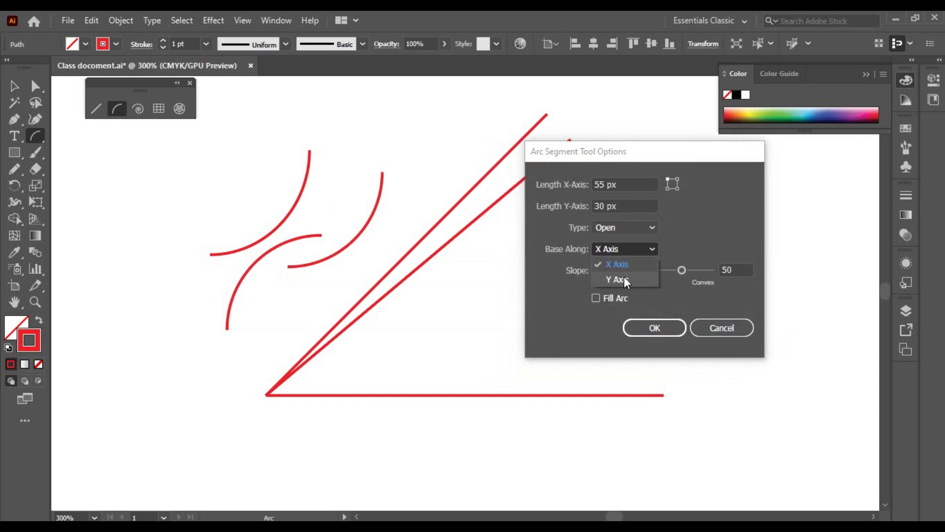
{"action": "left_click", "coordinate": [623, 280]}
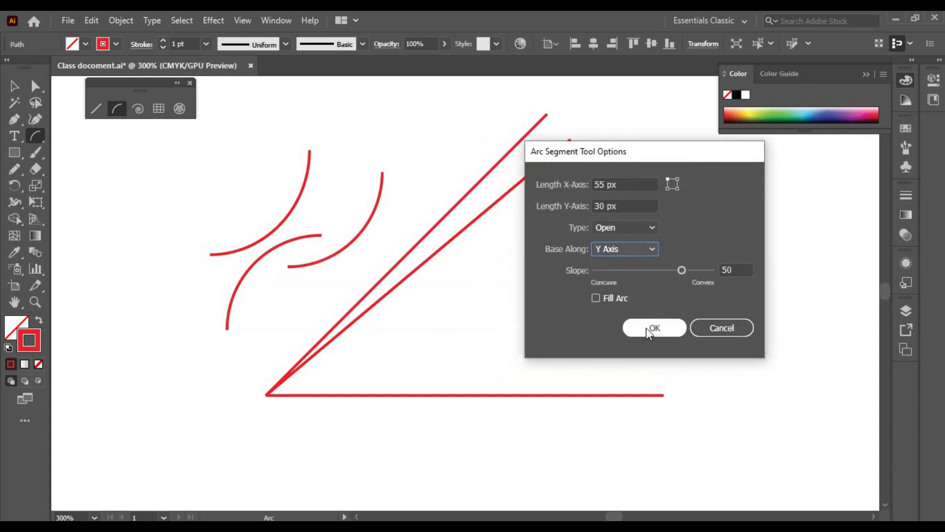
{"action": "left_click", "coordinate": [651, 328]}
{"action": "left_click_drag", "start_coordinate": [502, 266], "coordinate": [554, 344]}
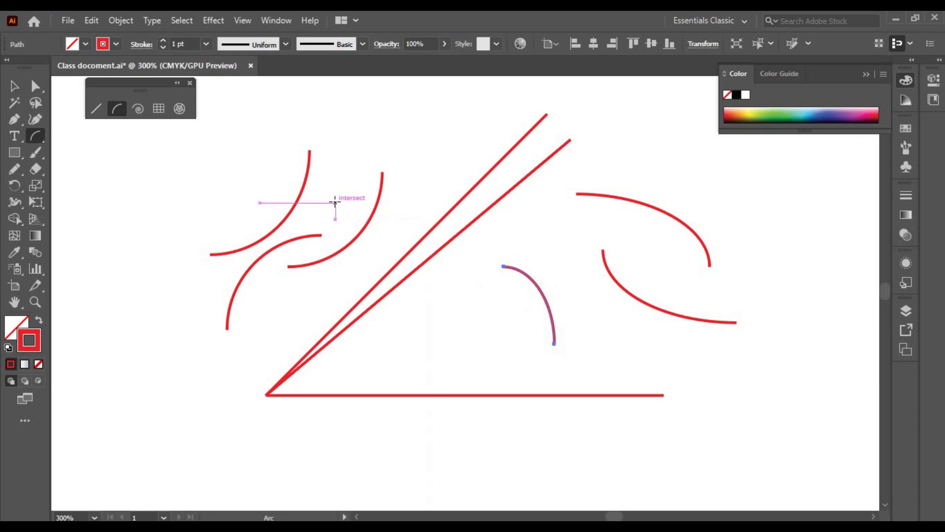
Select all the red lines and arcs, move them down-left, and scale them down together
{"action": "left_click", "coordinate": [140, 110]}
{"action": "left_click", "coordinate": [36, 136]}
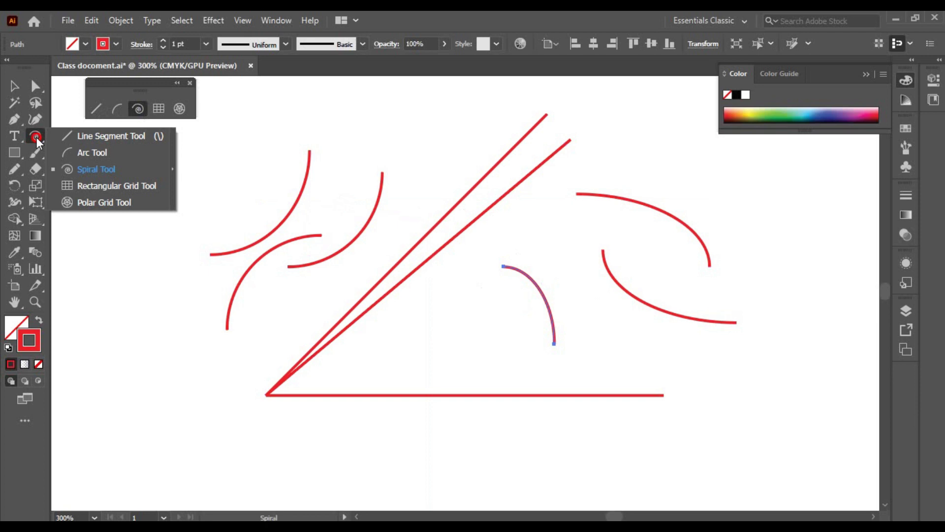
{"action": "left_click", "coordinate": [96, 167]}
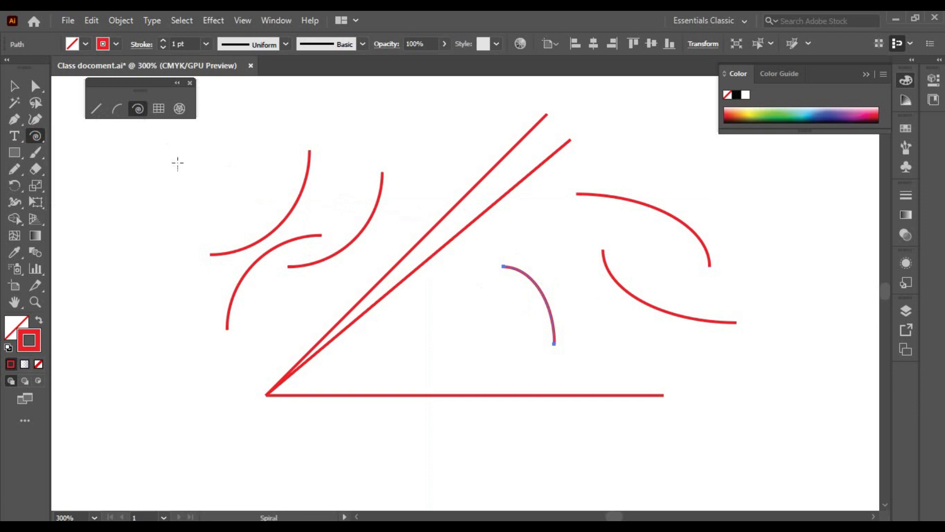
{"action": "left_click", "coordinate": [15, 87]}
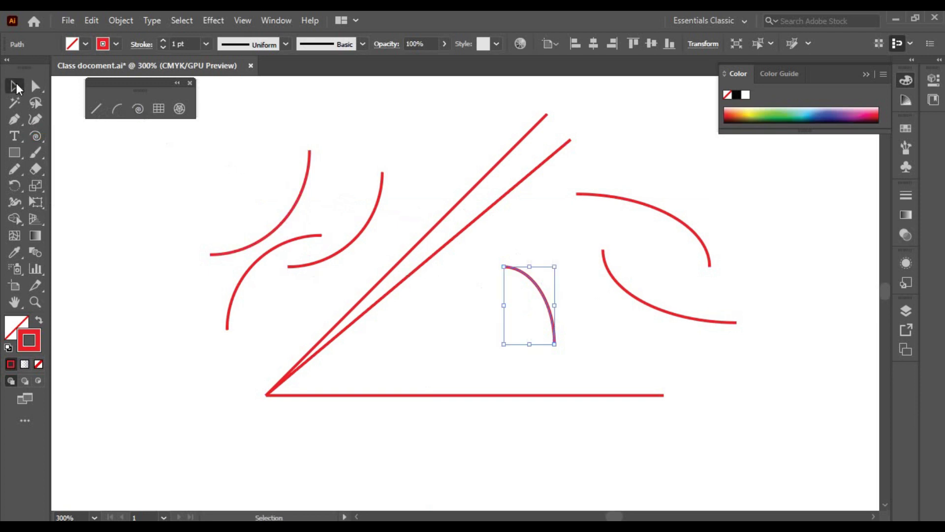
{"action": "key", "text": "ctrl+a"}
{"action": "left_click_drag", "start_coordinate": [480, 217], "coordinate": [397, 317]}
{"action": "left_click_drag", "start_coordinate": [651, 212], "coordinate": [419, 339]}
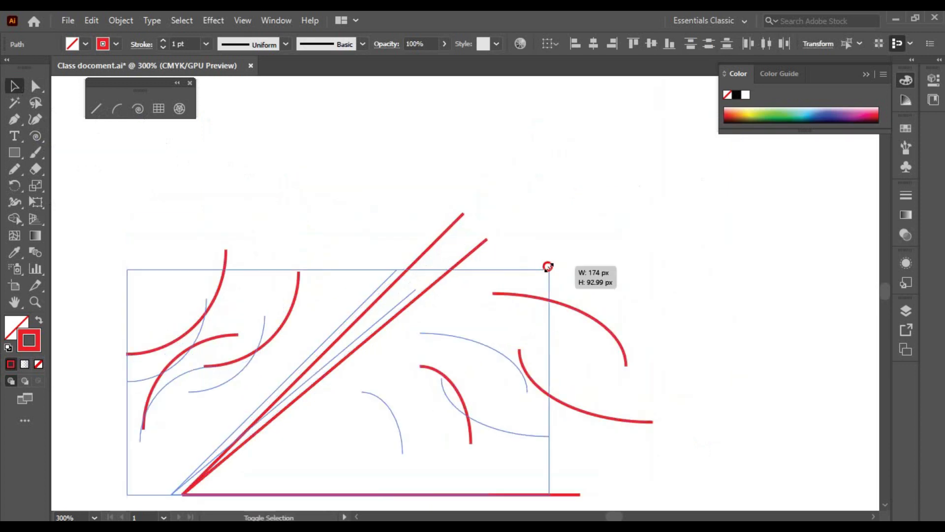
{"action": "left_click", "coordinate": [137, 109]}
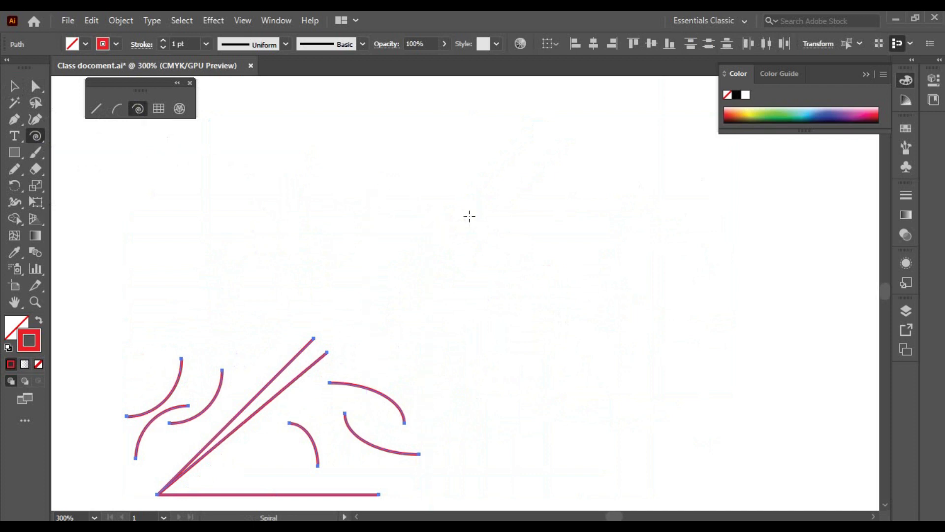
Drag out a red spiral above the shrunken lines, keeping its stroke at 1 pt
{"action": "mouse_move", "coordinate": [411, 197]}
{"action": "left_mouse_down"}
{"action": "mouse_move", "coordinate": [536, 260]}
{"action": "mouse_move", "coordinate": [503, 247]}
{"action": "mouse_move", "coordinate": [510, 252]}
{"action": "left_mouse_up"}
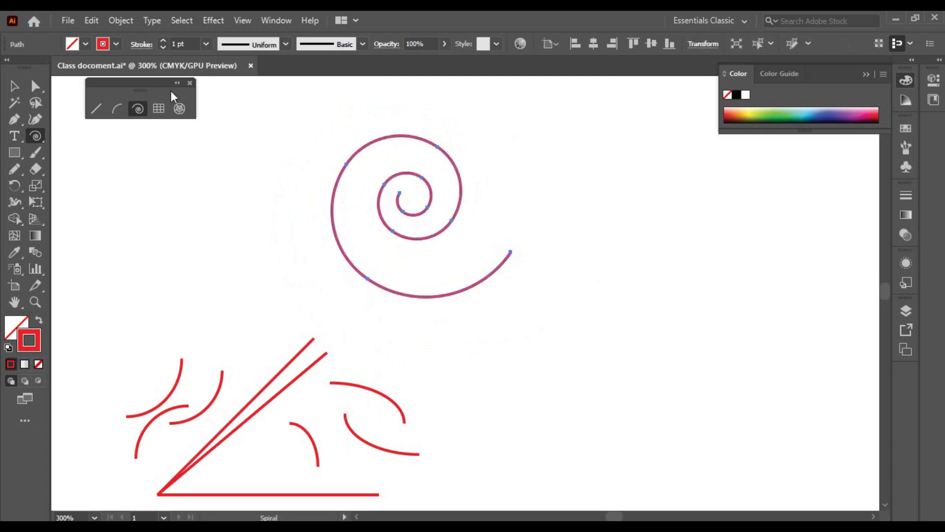
{"action": "left_click", "coordinate": [163, 40]}
{"action": "left_click", "coordinate": [163, 40]}
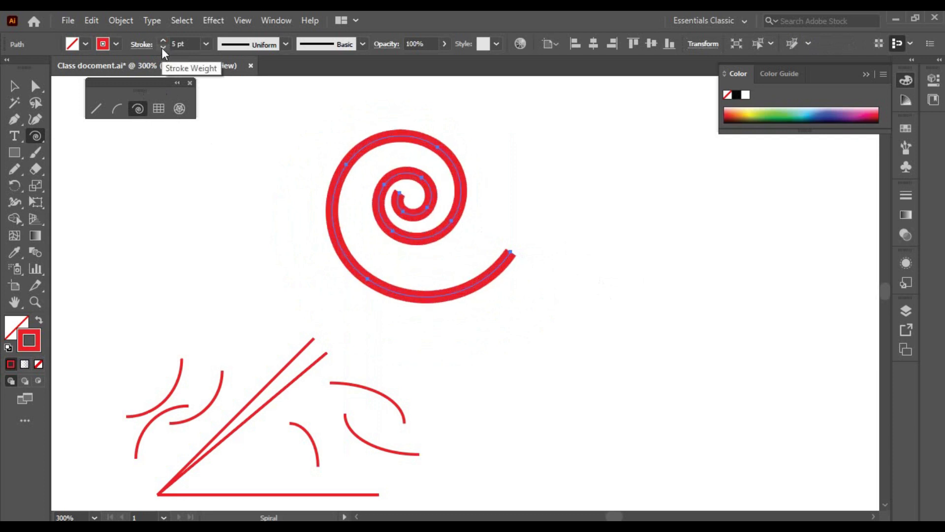
{"action": "left_click", "coordinate": [162, 48]}
{"action": "left_click", "coordinate": [162, 48]}
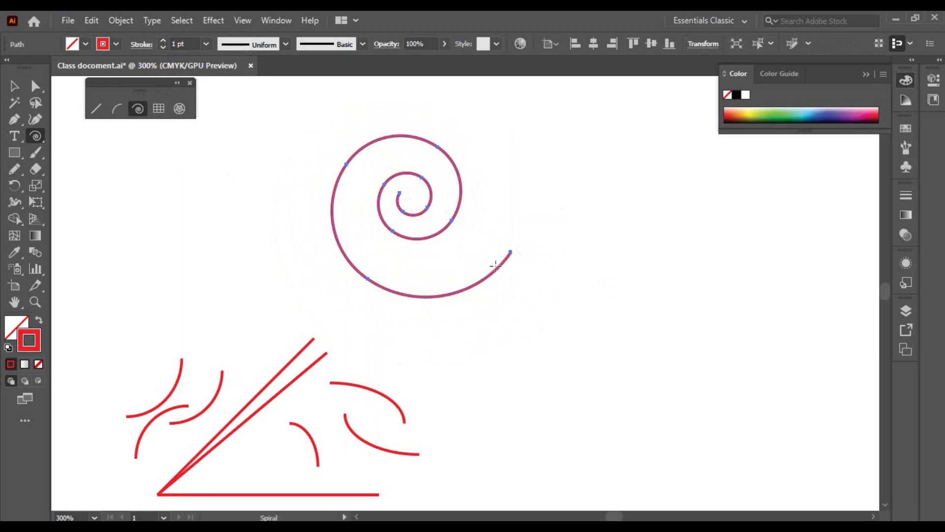
Create a second 5-segment spiral by clicking the canvas and confirming the Spiral dialog
{"action": "left_click", "coordinate": [268, 204]}
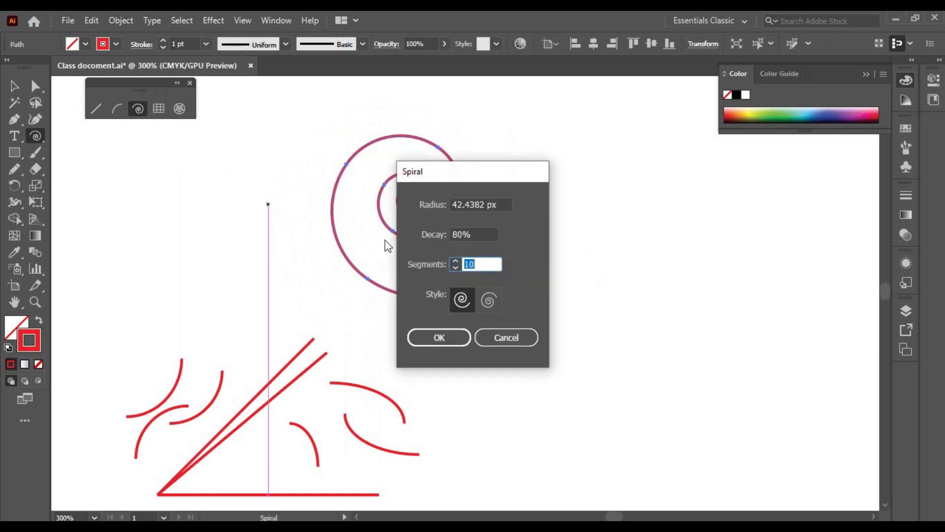
{"action": "left_click_drag", "start_coordinate": [440, 175], "coordinate": [626, 176]}
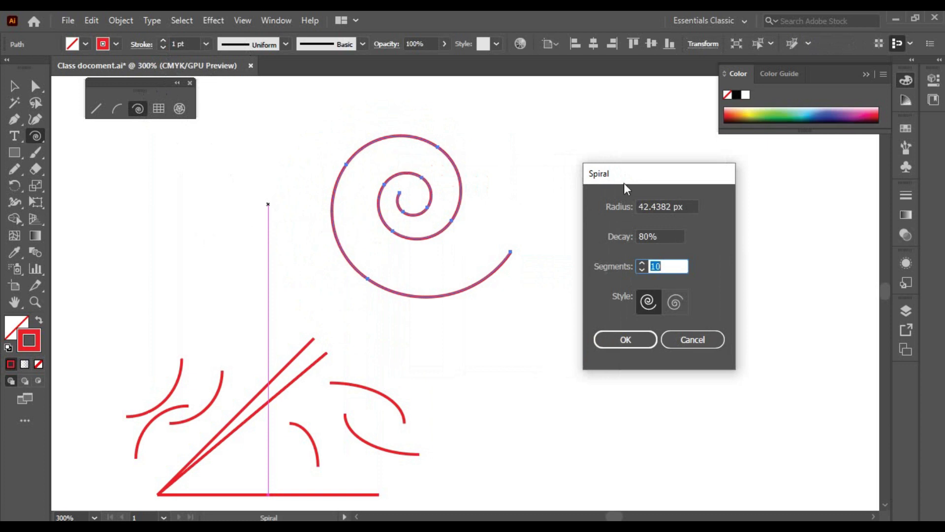
{"action": "left_click_drag", "start_coordinate": [638, 181], "coordinate": [605, 163]}
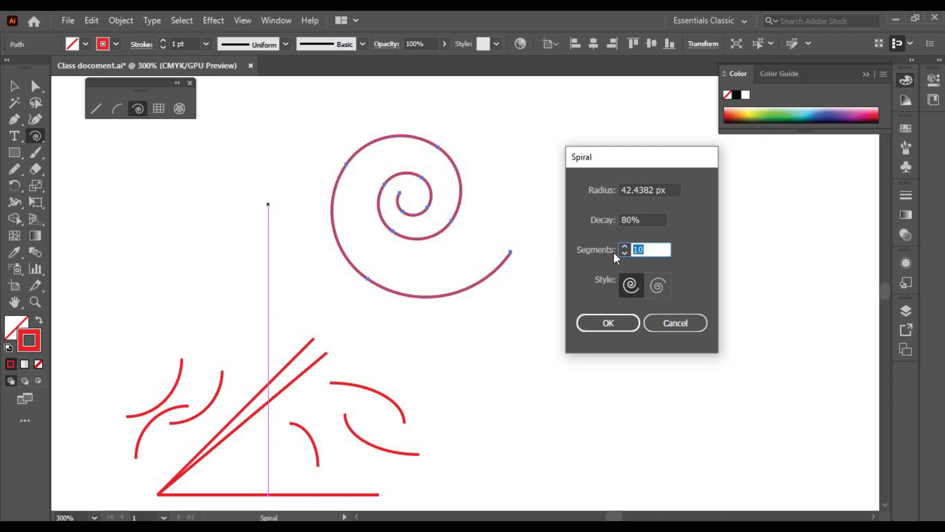
{"action": "left_click", "coordinate": [622, 323]}
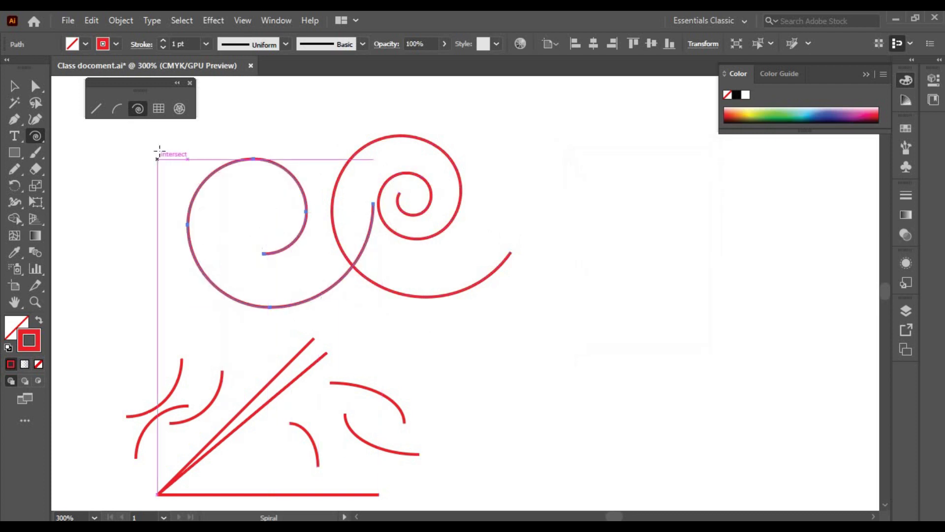
Set up a new spiral with 10 segments and the opposite winding style
{"action": "left_click", "coordinate": [580, 268]}
{"action": "key", "text": "BackSpace"}
{"action": "type", "text": "10"}
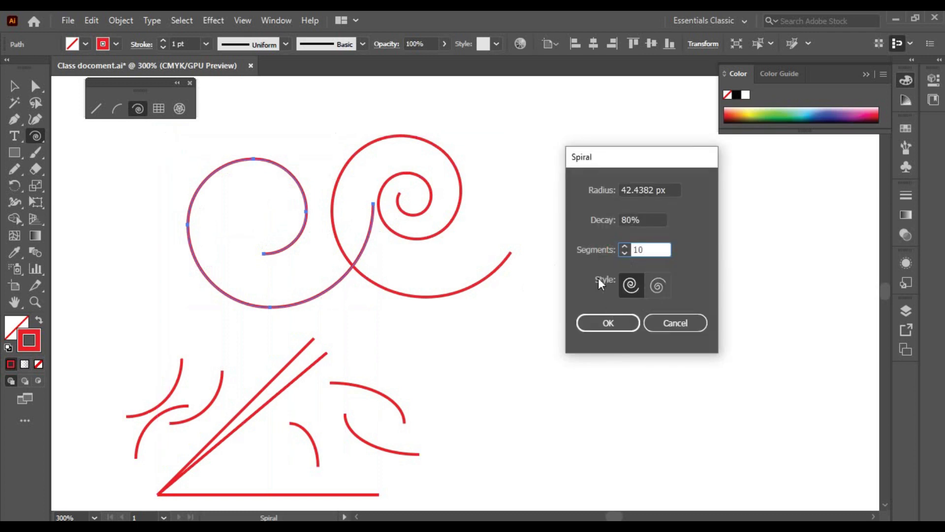
{"action": "left_click", "coordinate": [658, 286]}
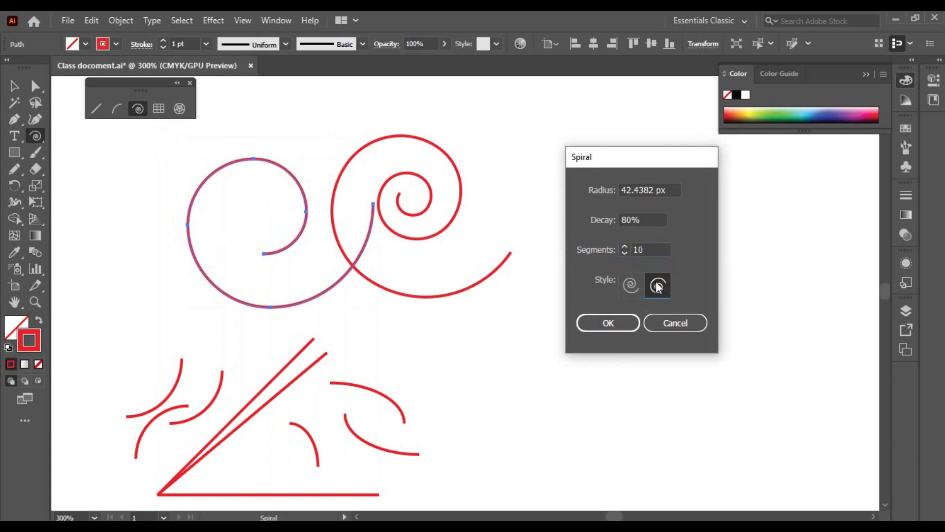
Create the reversed 10-segment spiral and move it up and right
{"action": "left_click", "coordinate": [611, 322]}
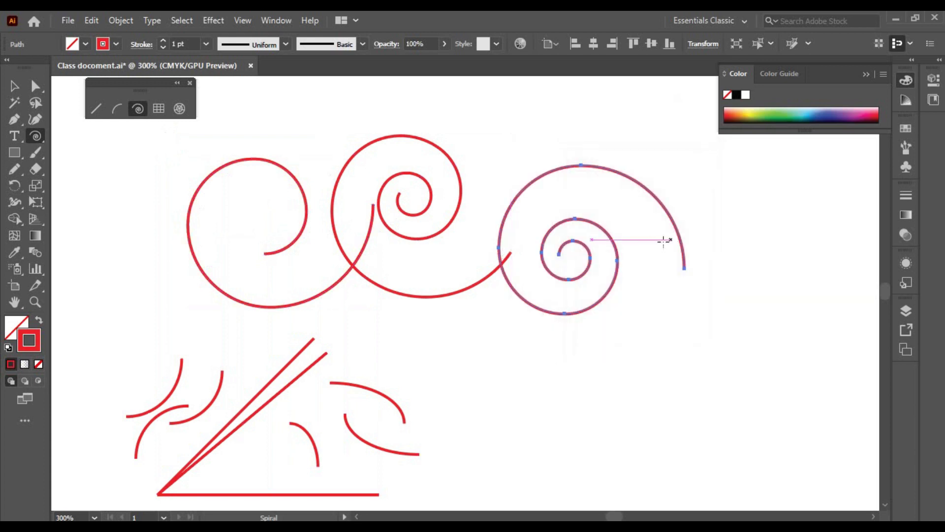
{"action": "left_click", "coordinate": [20, 91]}
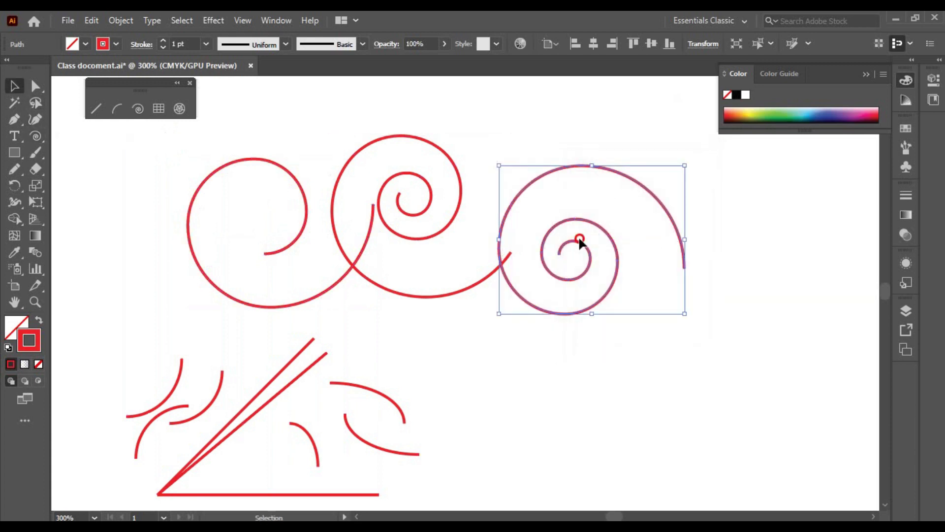
{"action": "left_click_drag", "start_coordinate": [581, 246], "coordinate": [665, 217]}
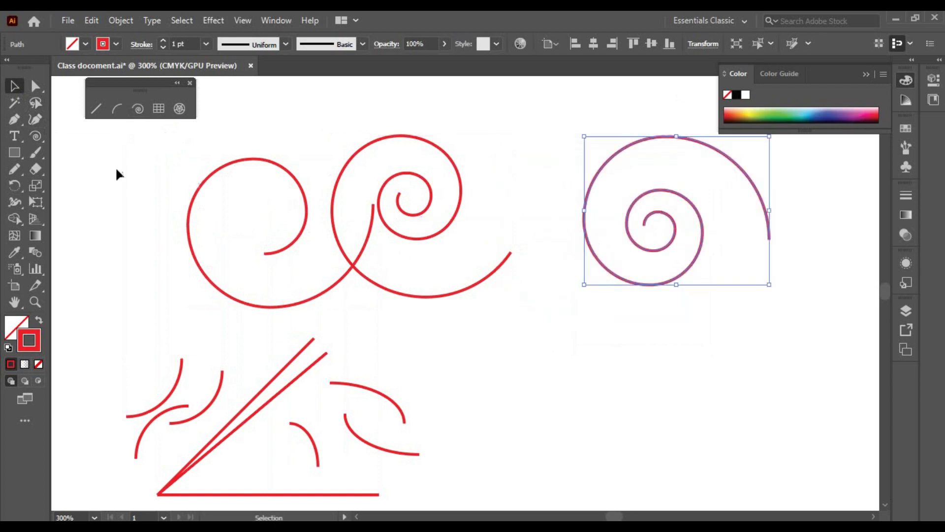
Draw a smaller spiral below the others, removing coils with Down Arrow while dragging
{"action": "left_click", "coordinate": [35, 136]}
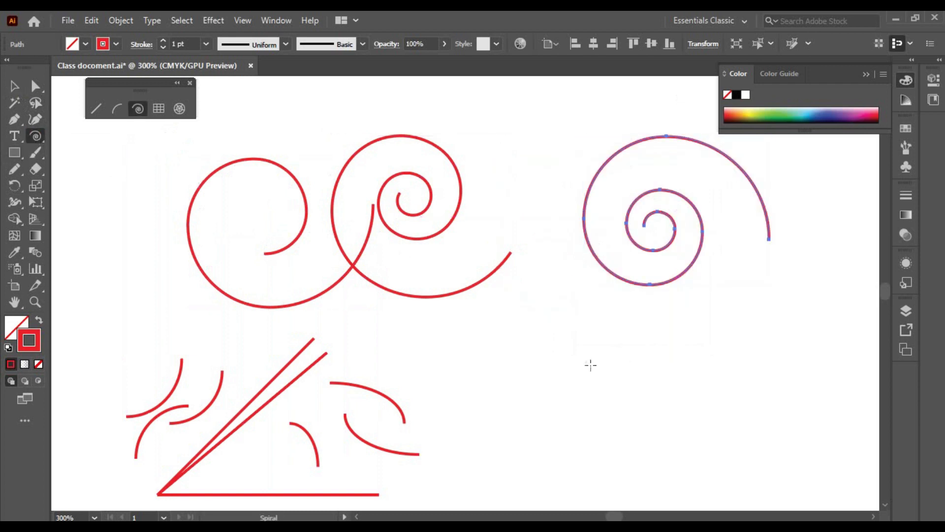
{"action": "left_click_drag", "start_coordinate": [522, 339], "coordinate": [585, 371]}
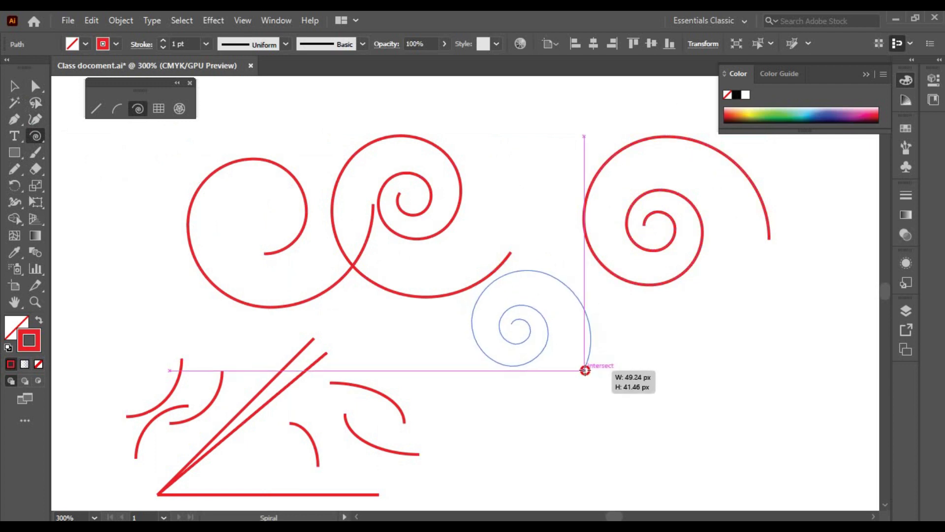
{"action": "left_click_drag", "start_coordinate": [585, 371], "coordinate": [585, 367]}
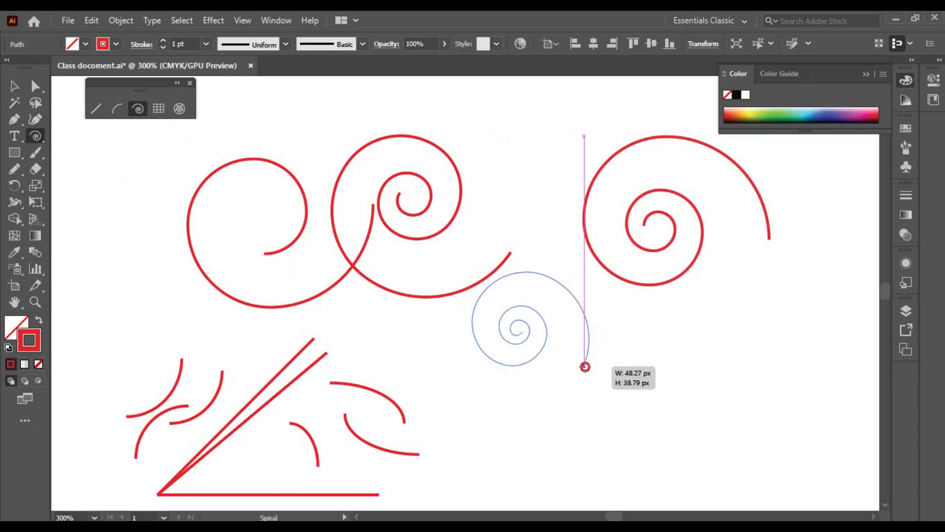
{"action": "key", "text": "Down"}
{"action": "key", "text": "Down"}
{"action": "key", "text": "Down"}
{"action": "left_click_drag", "start_coordinate": [585, 366], "coordinate": [585, 367]}
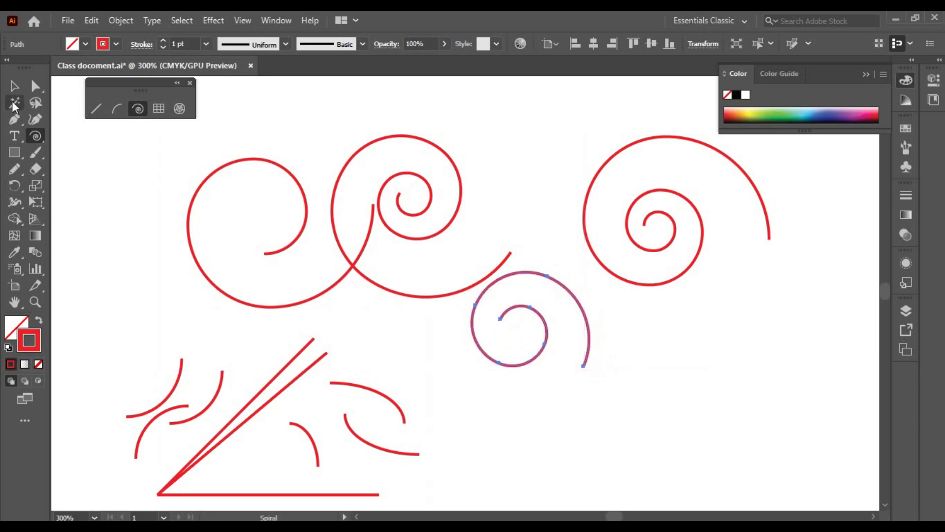
Spread the spirals apart, moving the small, leftmost and middle spirals lower
{"action": "left_click", "coordinate": [14, 86]}
{"action": "left_click_drag", "start_coordinate": [507, 274], "coordinate": [509, 335]}
{"action": "left_click_drag", "start_coordinate": [336, 288], "coordinate": [264, 313]}
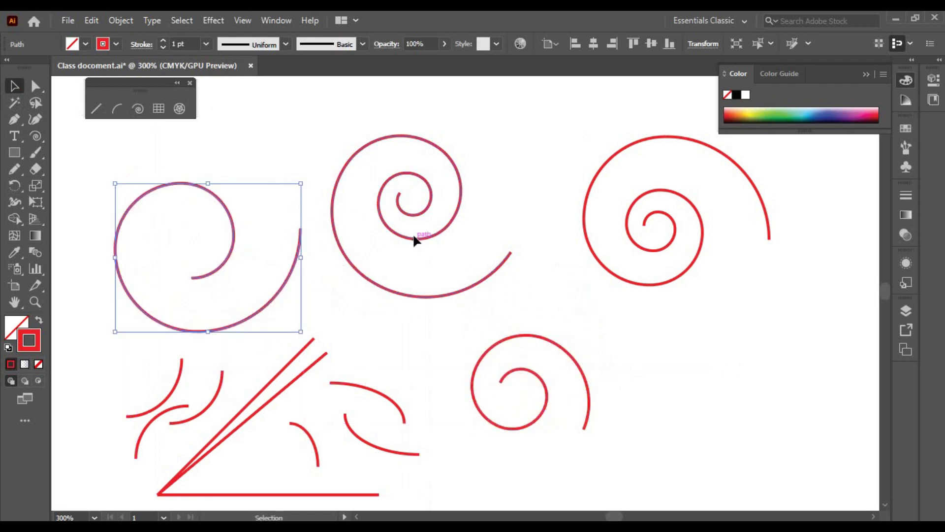
{"action": "left_click", "coordinate": [414, 291]}
{"action": "left_click_drag", "start_coordinate": [422, 246], "coordinate": [414, 295]}
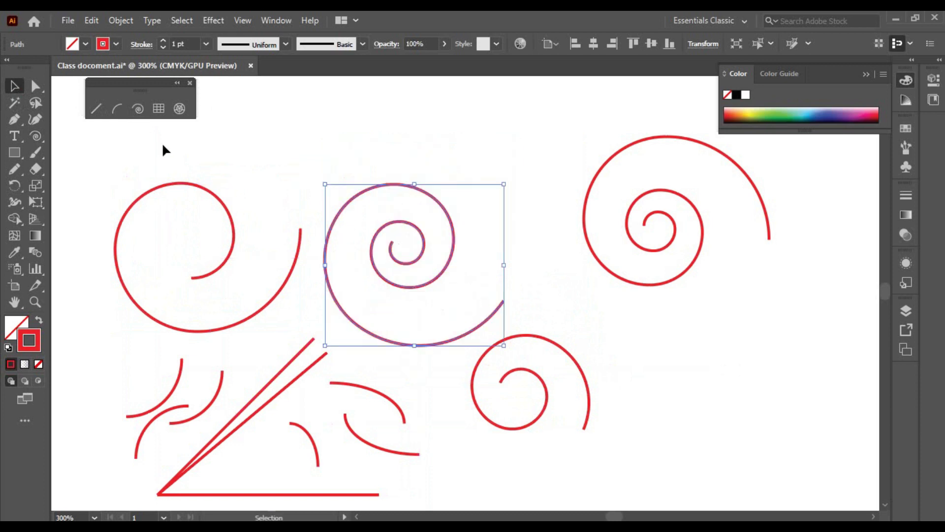
{"action": "left_click", "coordinate": [163, 109]}
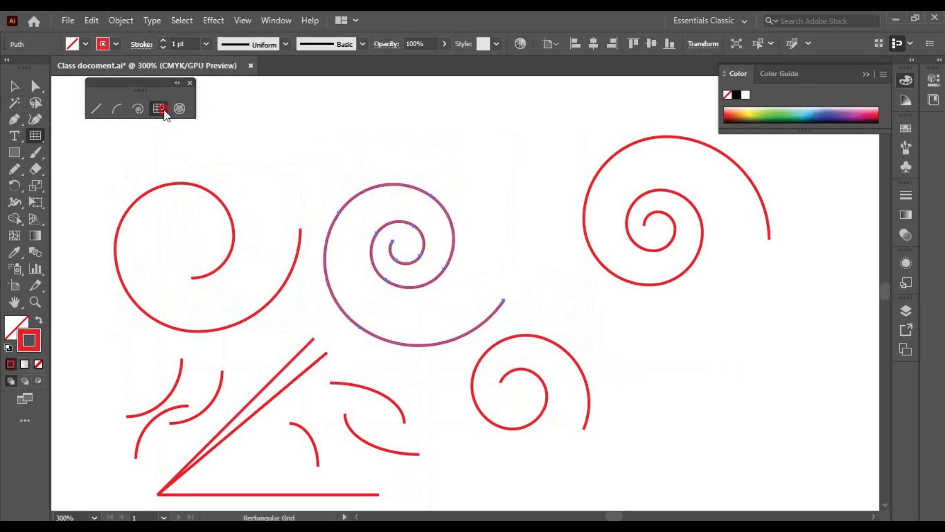
Marquee-select all the spirals and lines and delete them
{"action": "right_click", "coordinate": [42, 134]}
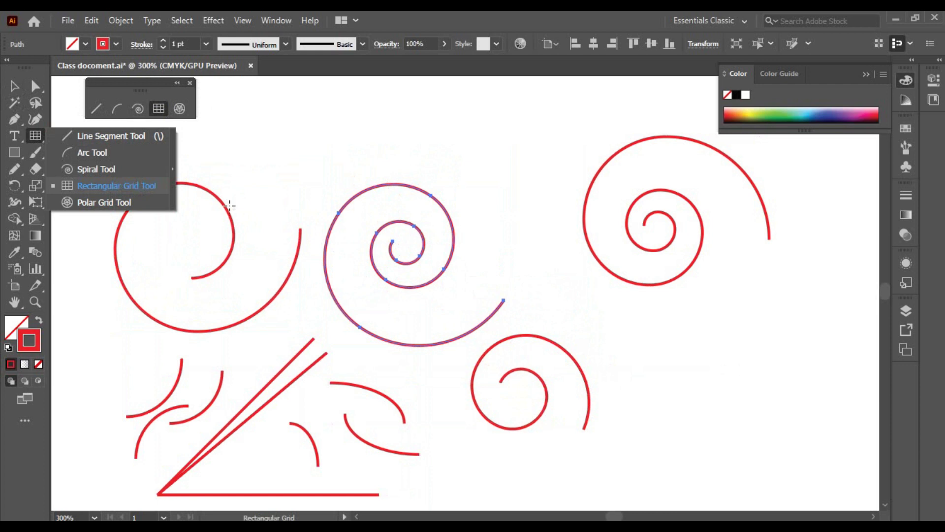
{"action": "left_click", "coordinate": [15, 85]}
{"action": "left_click", "coordinate": [375, 172]}
{"action": "mouse_move", "coordinate": [144, 163]}
{"action": "left_mouse_down"}
{"action": "mouse_move", "coordinate": [774, 500]}
{"action": "mouse_move", "coordinate": [780, 490]}
{"action": "left_mouse_up"}
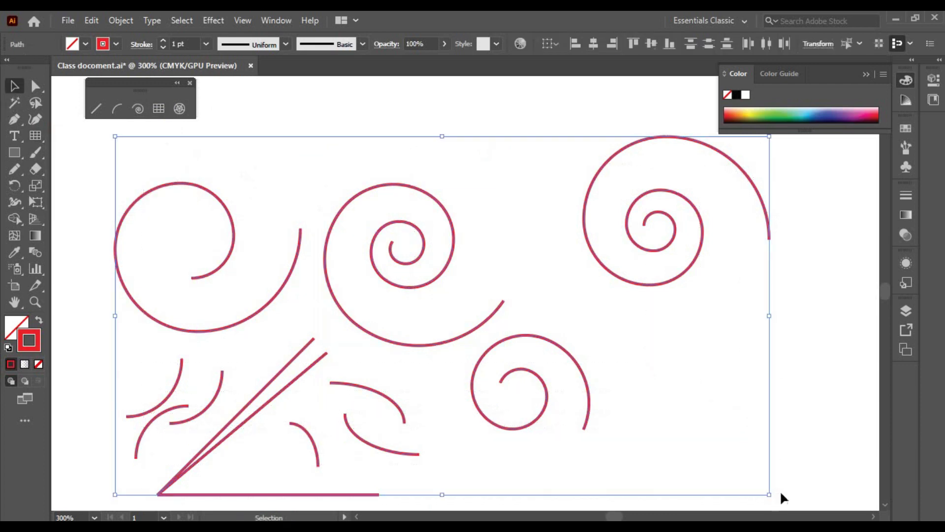
{"action": "key", "text": "Delete"}
Draw a large rectangular grid across the artboard with a 0.75 pt stroke
{"action": "left_click", "coordinate": [159, 108]}
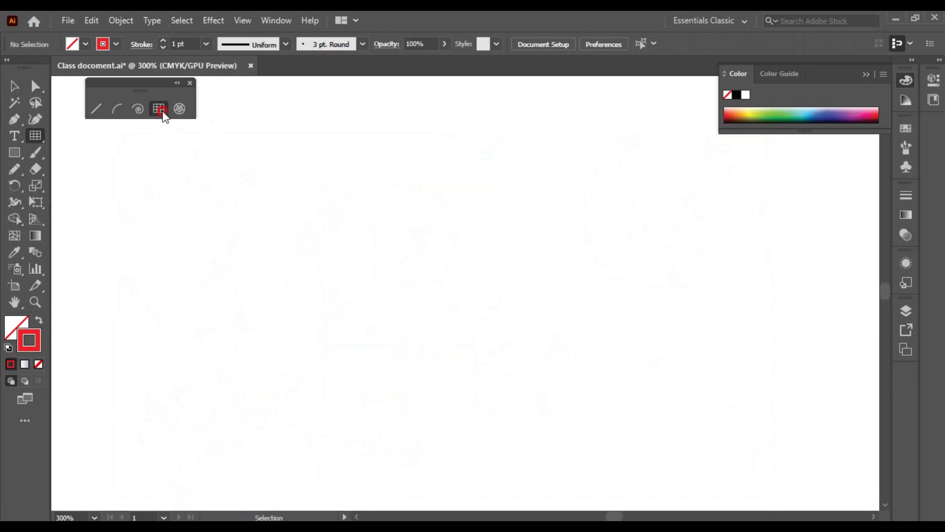
{"action": "mouse_move", "coordinate": [187, 189]}
{"action": "left_mouse_down"}
{"action": "mouse_move", "coordinate": [642, 394]}
{"action": "mouse_move", "coordinate": [658, 422]}
{"action": "mouse_move", "coordinate": [428, 331]}
{"action": "mouse_move", "coordinate": [652, 390]}
{"action": "mouse_move", "coordinate": [631, 398]}
{"action": "left_mouse_up"}
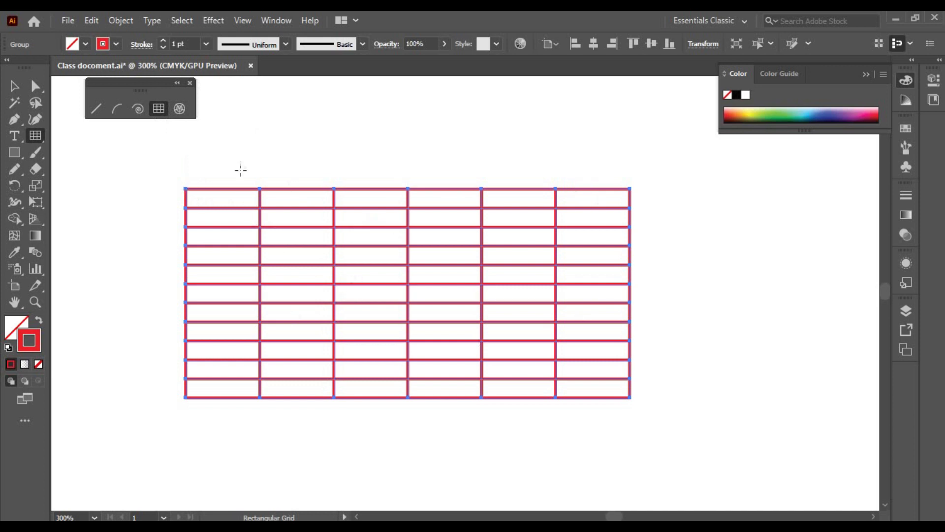
{"action": "left_click", "coordinate": [164, 48]}
{"action": "left_click", "coordinate": [164, 41]}
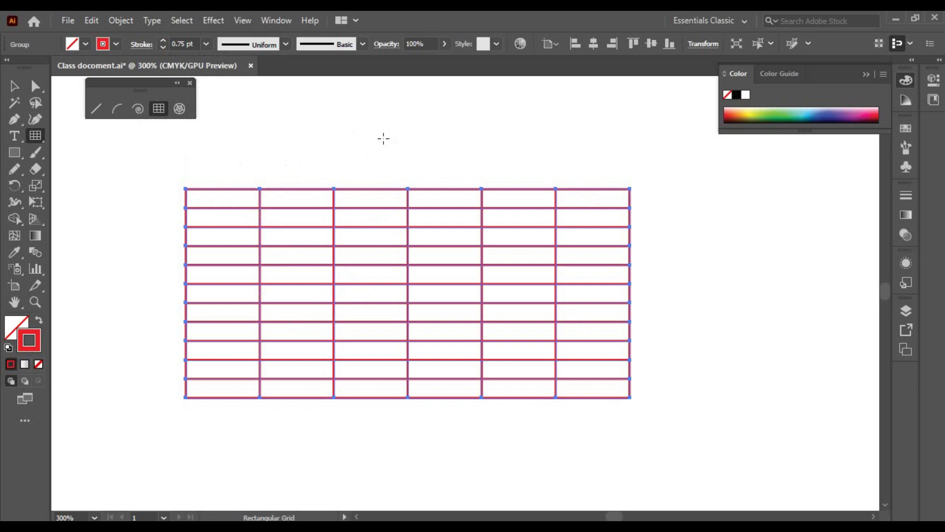
In Rectangular Grid Tool Options, set 5 horizontal and 4 vertical dividers
{"action": "left_click", "coordinate": [382, 138]}
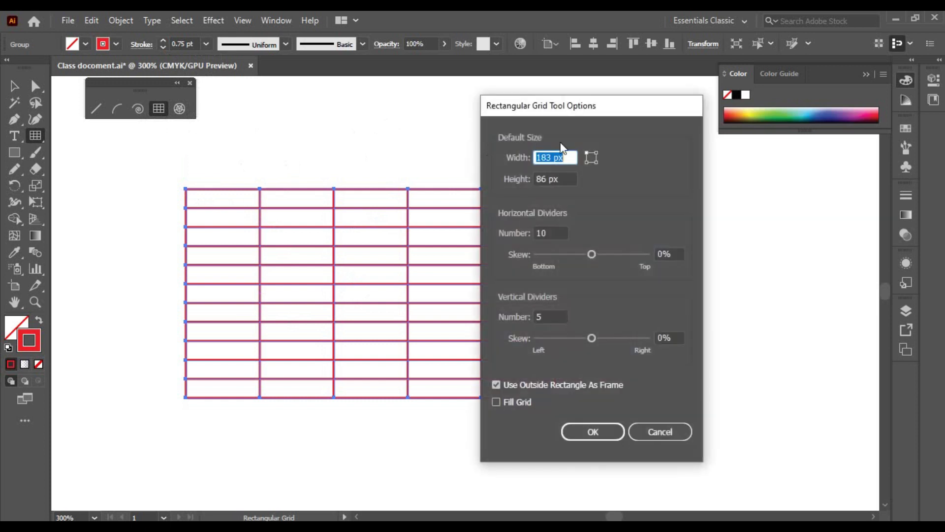
{"action": "left_click_drag", "start_coordinate": [508, 105], "coordinate": [591, 105]}
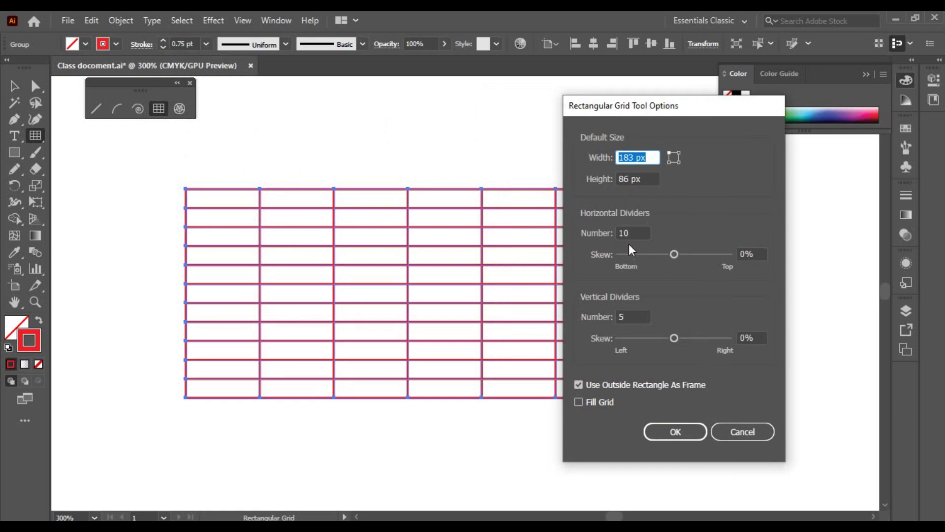
{"action": "left_click_drag", "start_coordinate": [598, 109], "coordinate": [680, 112]}
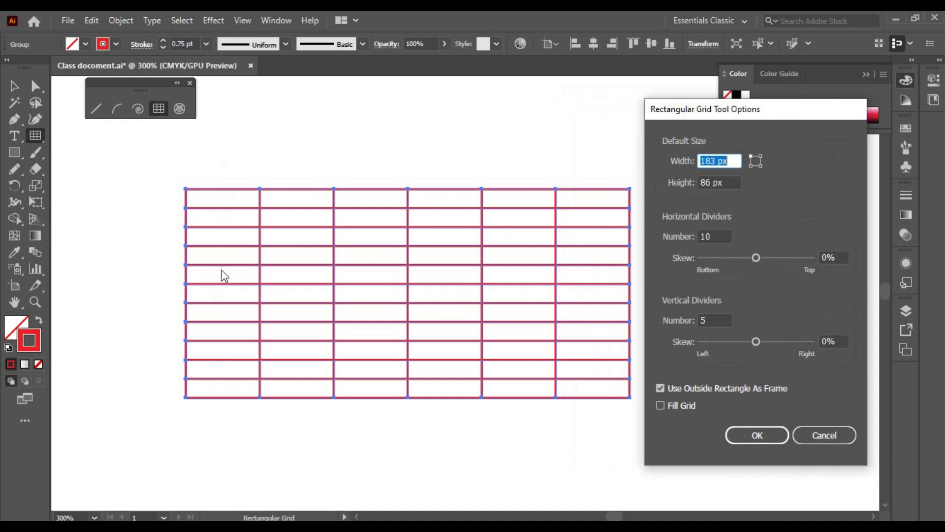
{"action": "key", "text": "Tab"}
{"action": "key", "text": "Tab"}
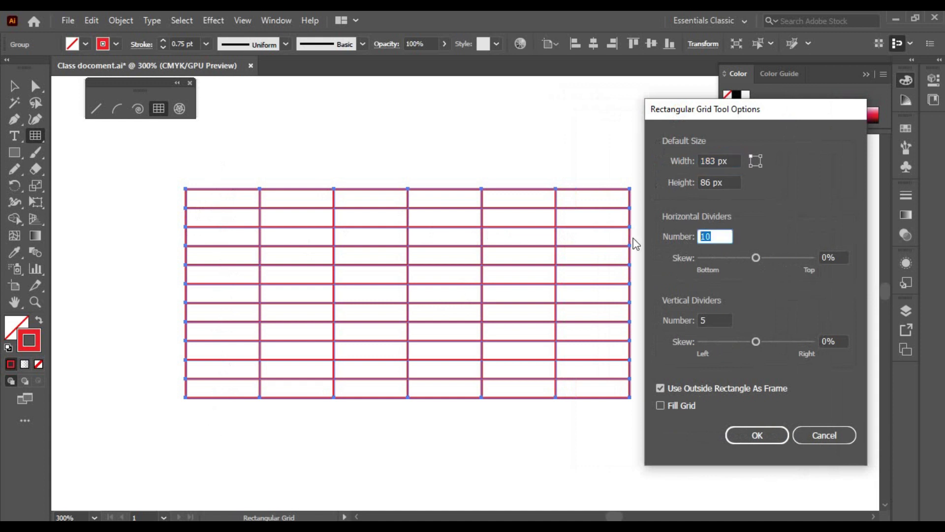
{"action": "type", "text": "5"}
{"action": "key", "text": "Tab"}
{"action": "key", "text": "Tab"}
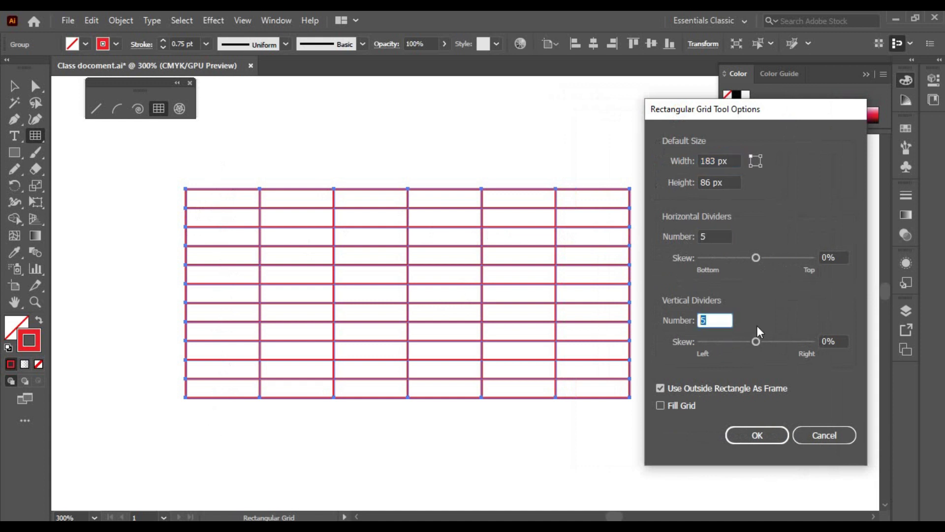
{"action": "type", "text": "4"}
Create the 5-by-6 grid from the new settings and move both grids apart
{"action": "left_click", "coordinate": [759, 435]}
{"action": "left_click", "coordinate": [14, 87]}
{"action": "left_click_drag", "start_coordinate": [312, 197], "coordinate": [198, 330]}
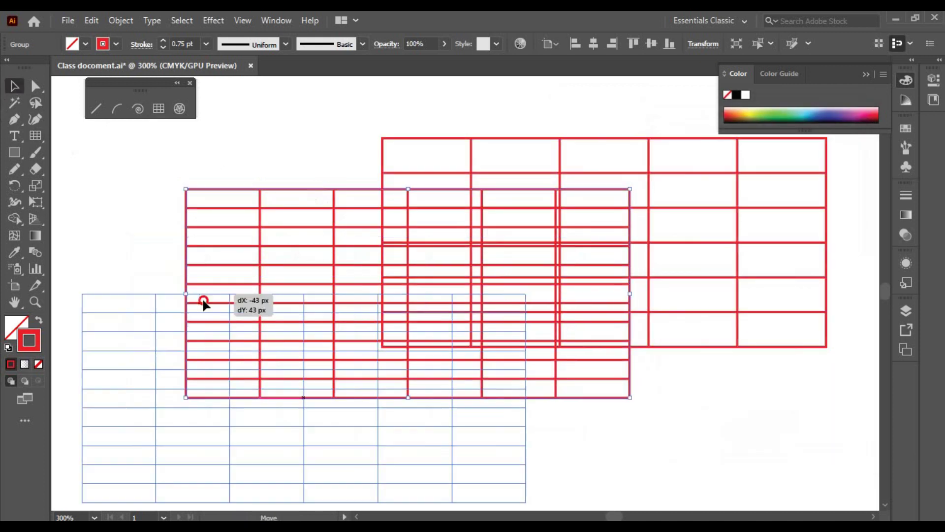
{"action": "left_click_drag", "start_coordinate": [507, 174], "coordinate": [451, 97]}
{"action": "scroll", "coordinate": [477, 162], "scroll_direction": "up", "scroll_amount": 2}
{"action": "scroll", "coordinate": [477, 163], "scroll_direction": "up", "scroll_amount": 1}
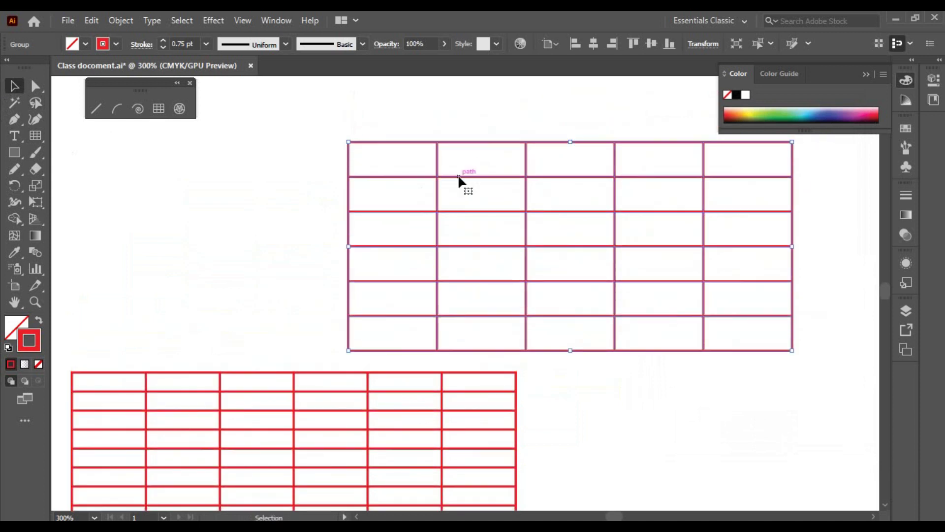
{"action": "left_click_drag", "start_coordinate": [461, 182], "coordinate": [419, 154]}
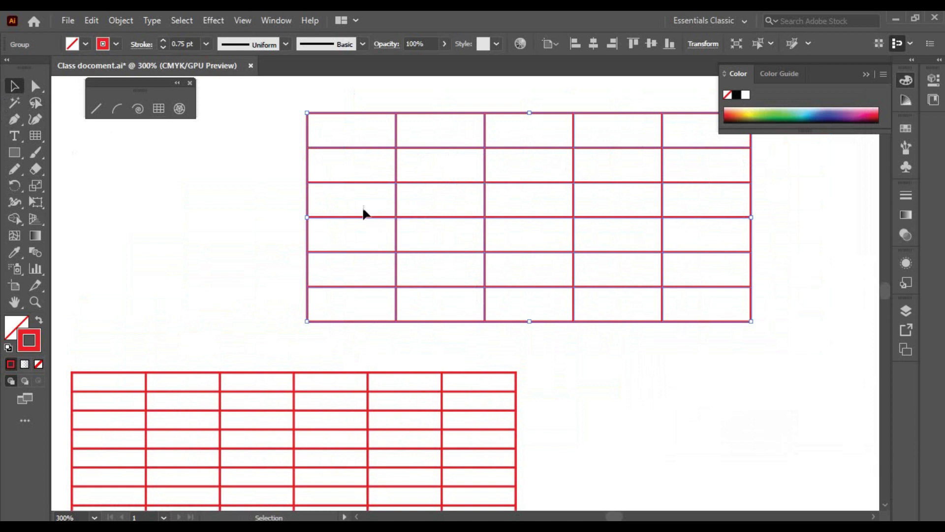
Delete the original 6-by-11 grid and move the remaining grid down-left
{"action": "left_click", "coordinate": [302, 373]}
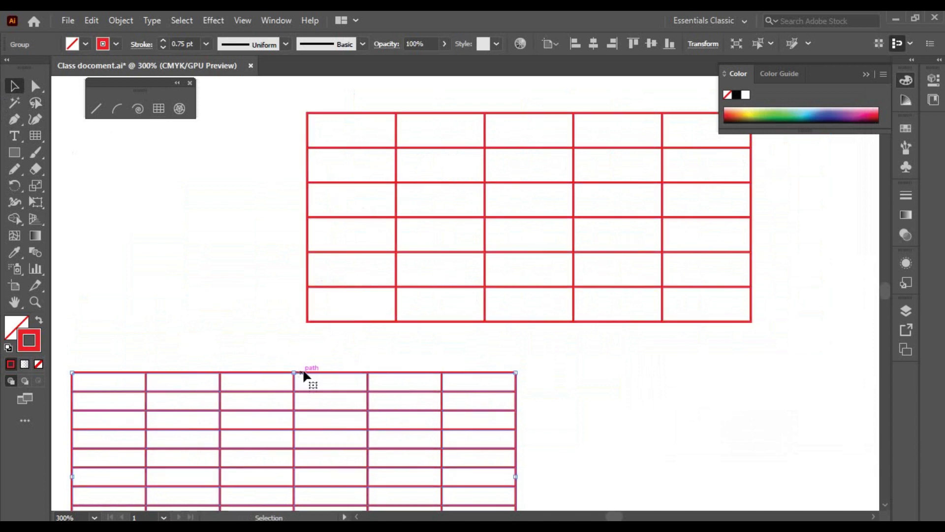
{"action": "key", "text": "Delete"}
{"action": "left_click_drag", "start_coordinate": [394, 259], "coordinate": [311, 315]}
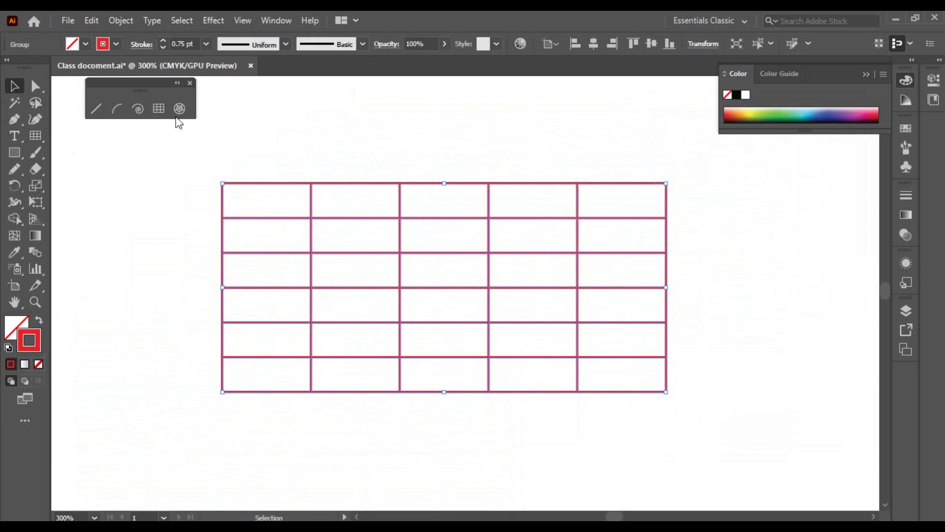
Fill the grid cells with green from the Fill swatches, after trying black
{"action": "left_click", "coordinate": [86, 43]}
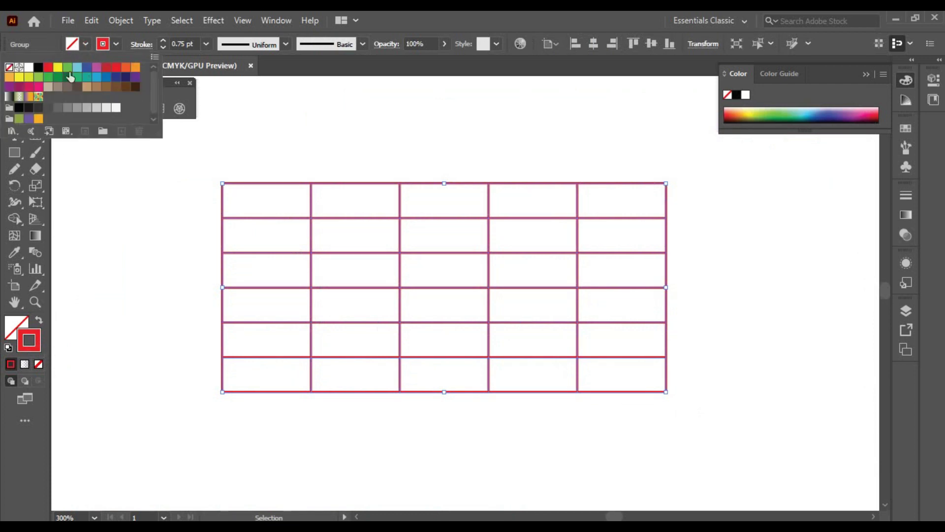
{"action": "left_click", "coordinate": [38, 68]}
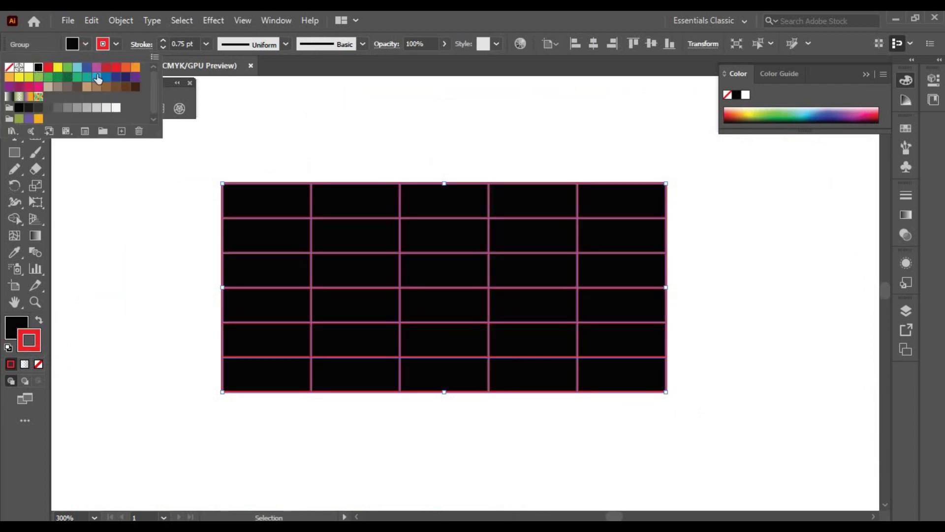
{"action": "left_click", "coordinate": [68, 67]}
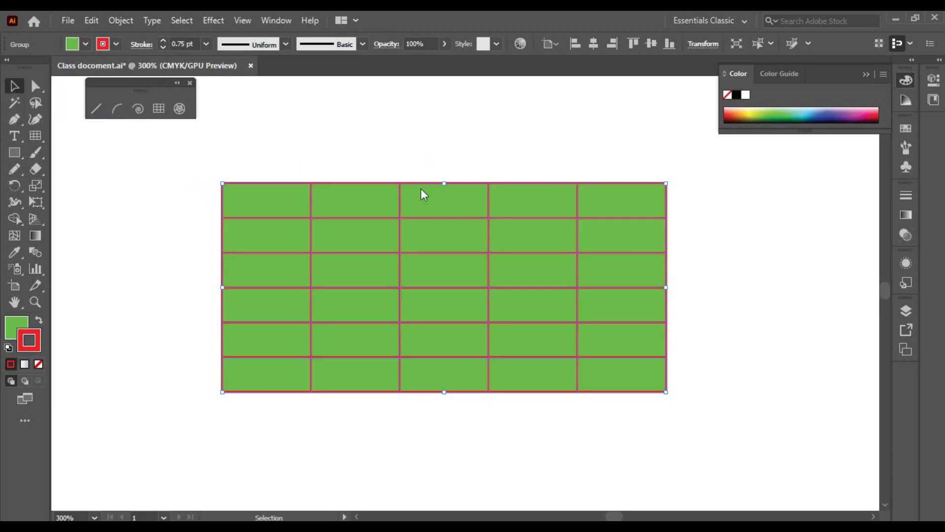
Reposition the green grid on the artboard and zoom in
{"action": "left_click", "coordinate": [493, 161]}
{"action": "left_click_drag", "start_coordinate": [433, 266], "coordinate": [384, 223]}
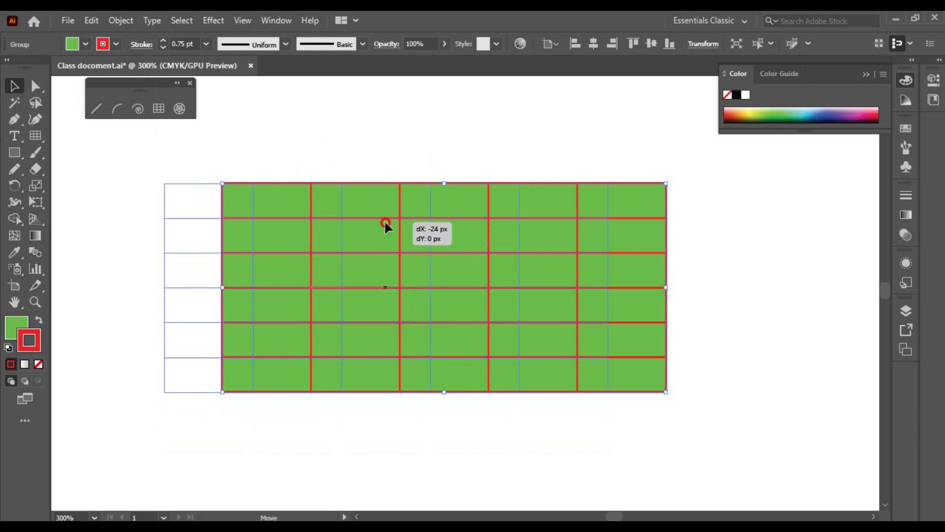
{"action": "left_click_drag", "start_coordinate": [425, 268], "coordinate": [499, 243]}
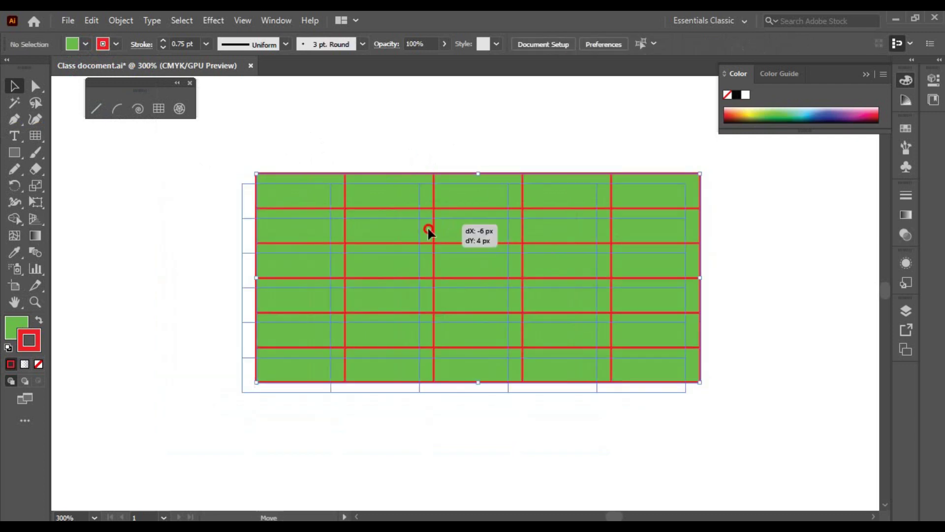
{"action": "left_click_drag", "start_coordinate": [410, 192], "coordinate": [366, 223]}
{"action": "scroll", "coordinate": [266, 241], "scroll_direction": "up", "scroll_amount": 1}
Type a numeral 1, place it in the first top-row cell, and colour it red
{"action": "left_click", "coordinate": [14, 136]}
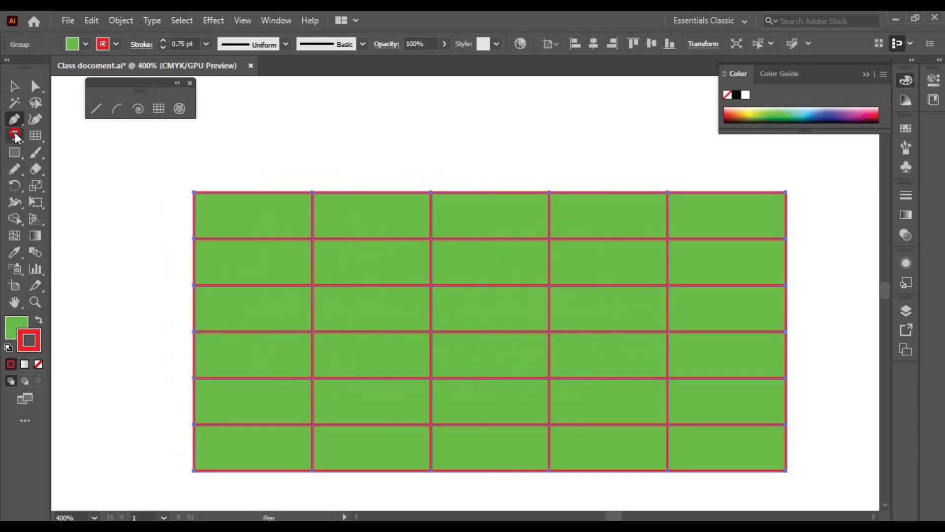
{"action": "left_click", "coordinate": [329, 131]}
{"action": "type", "text": "1"}
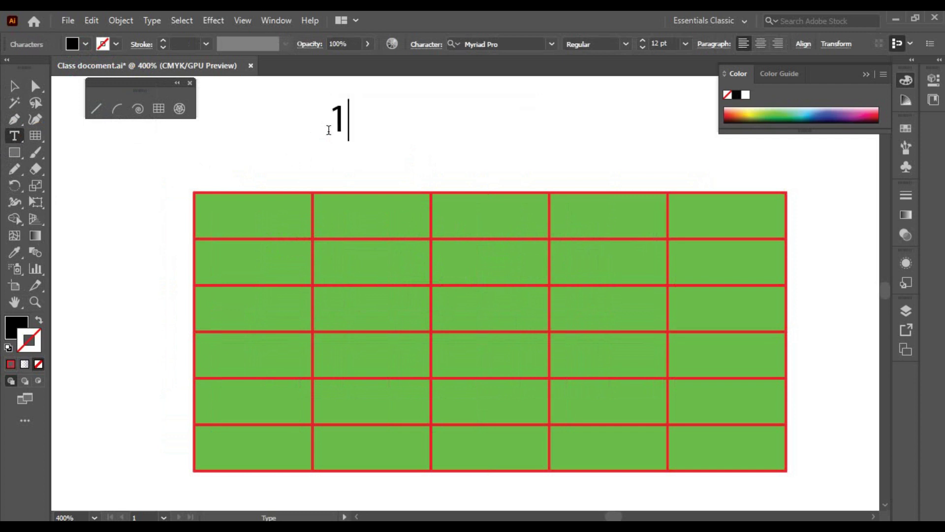
{"action": "key", "text": "Escape"}
{"action": "left_click_drag", "start_coordinate": [347, 120], "coordinate": [248, 217]}
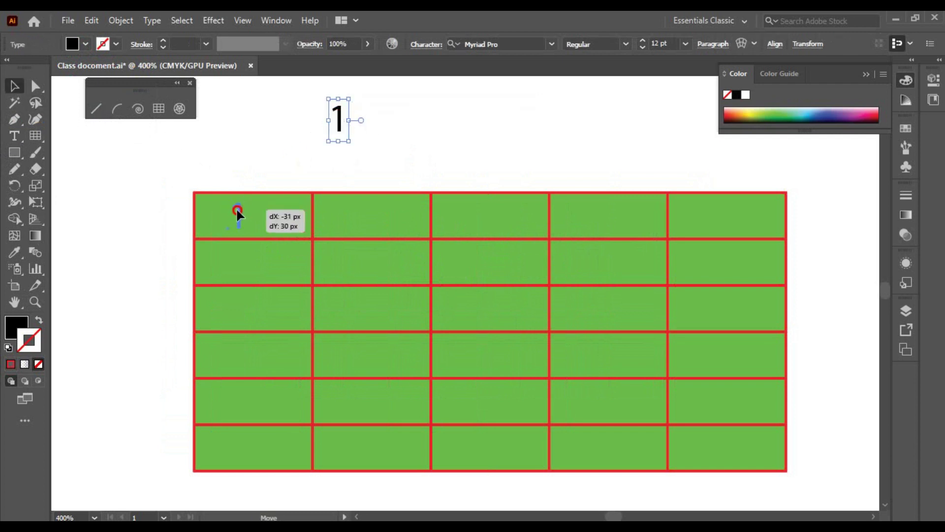
{"action": "left_click", "coordinate": [20, 327]}
{"action": "double_click", "coordinate": [20, 327]}
{"action": "left_click_drag", "start_coordinate": [587, 152], "coordinate": [724, 128]}
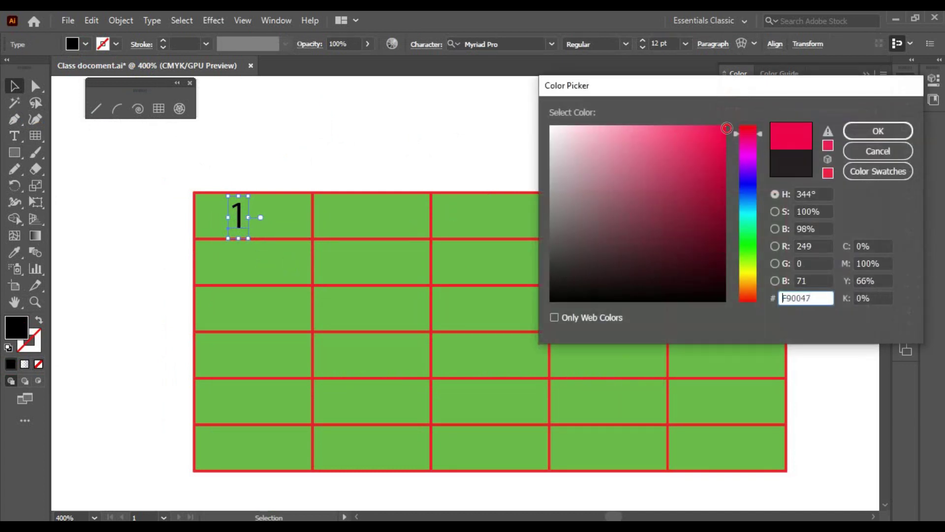
{"action": "left_click", "coordinate": [877, 131]}
{"action": "left_click", "coordinate": [216, 187]}
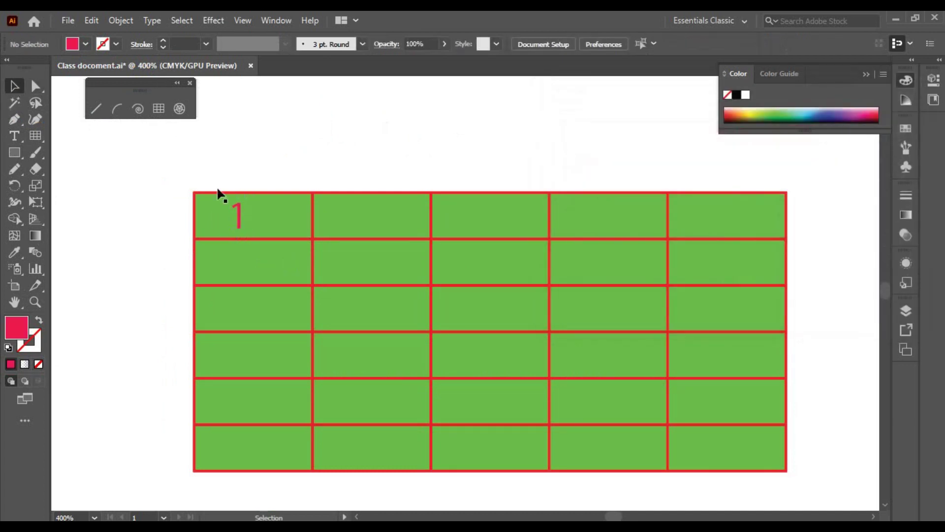
Alt-drag copies of the numeral into the second and third cells, retyped as 2 and 3
{"action": "mouse_move", "coordinate": [238, 218]}
{"action": "left_mouse_down"}
{"action": "mouse_move", "coordinate": [373, 218]}
{"action": "mouse_move", "coordinate": [368, 212]}
{"action": "left_mouse_up"}
{"action": "double_click", "coordinate": [368, 212]}
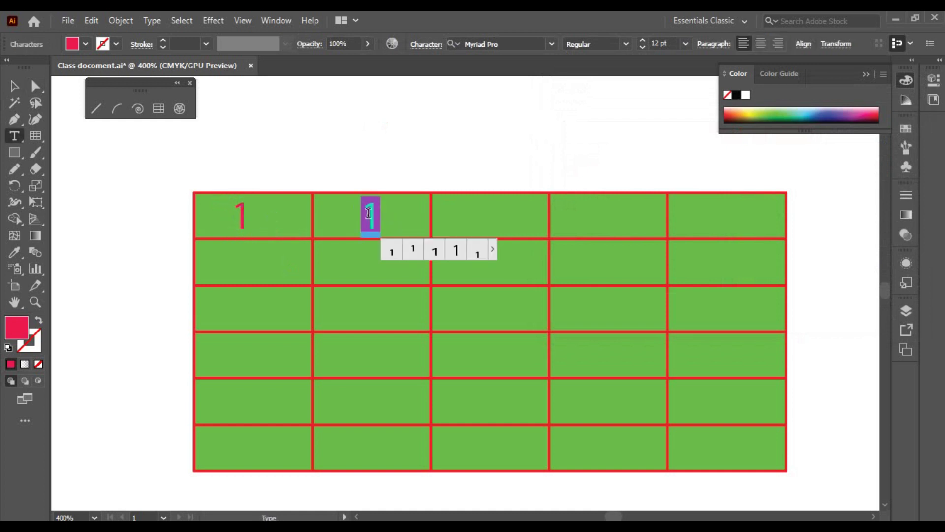
{"action": "type", "text": "2"}
{"action": "key", "text": "Escape"}
{"action": "left_click_drag", "start_coordinate": [372, 216], "coordinate": [491, 220]}
{"action": "double_click", "coordinate": [487, 216]}
{"action": "type", "text": "3"}
{"action": "key", "text": "Escape"}
Alt-drag copies into the fourth and fifth cells, retyped as 4 and 5
{"action": "left_click_drag", "start_coordinate": [488, 218], "coordinate": [611, 226]}
{"action": "double_click", "coordinate": [608, 214]}
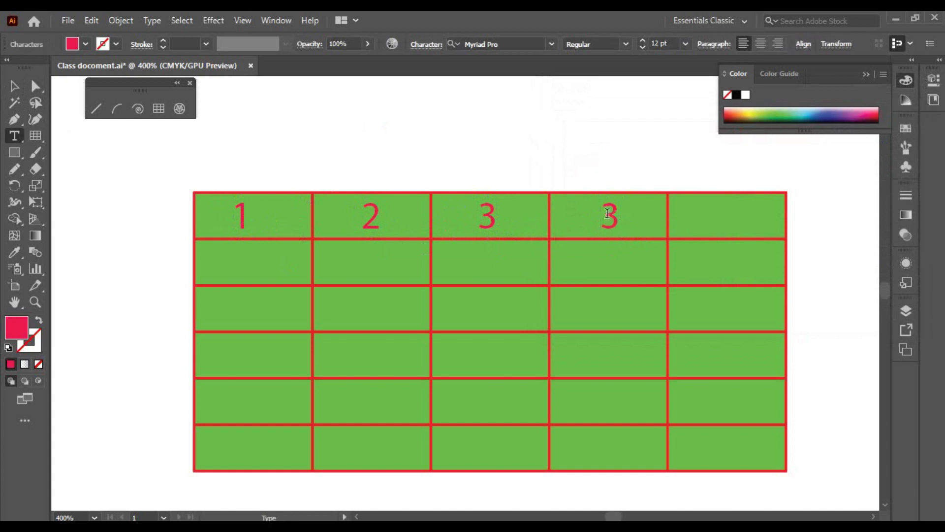
{"action": "type", "text": "4"}
{"action": "left_click", "coordinate": [14, 86]}
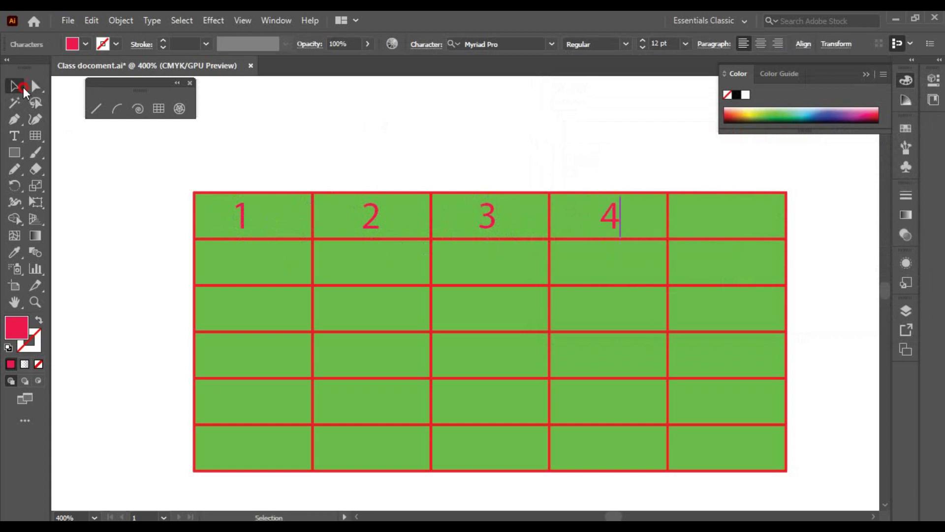
{"action": "left_click_drag", "start_coordinate": [610, 216], "coordinate": [727, 218]}
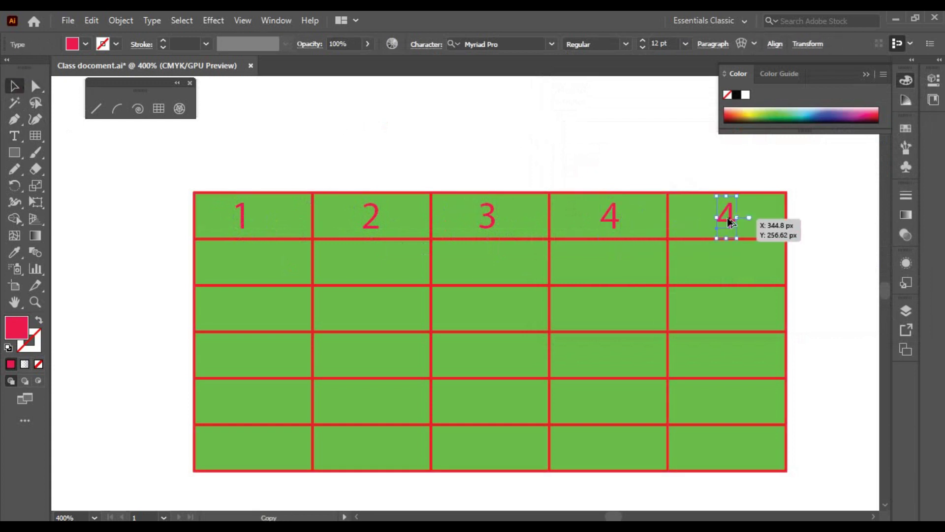
{"action": "double_click", "coordinate": [724, 215]}
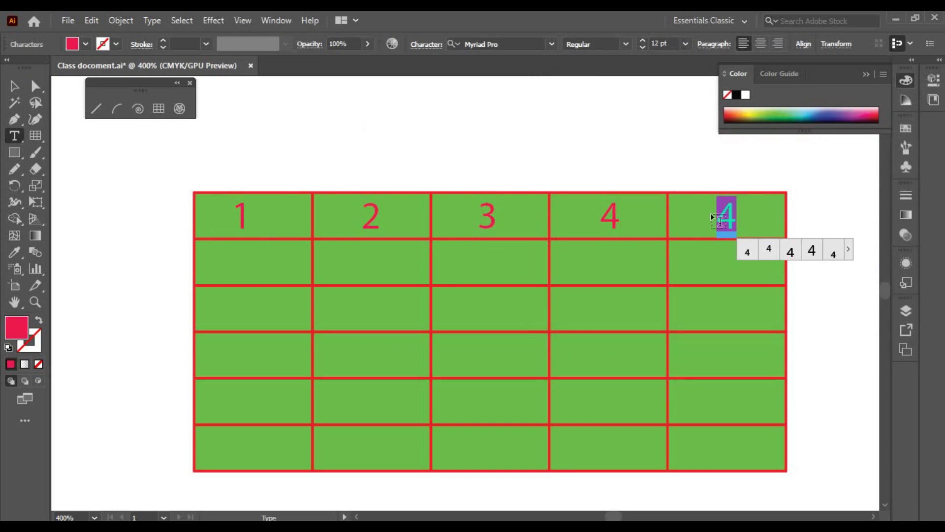
{"action": "type", "text": "5"}
{"action": "left_click", "coordinate": [9, 90]}
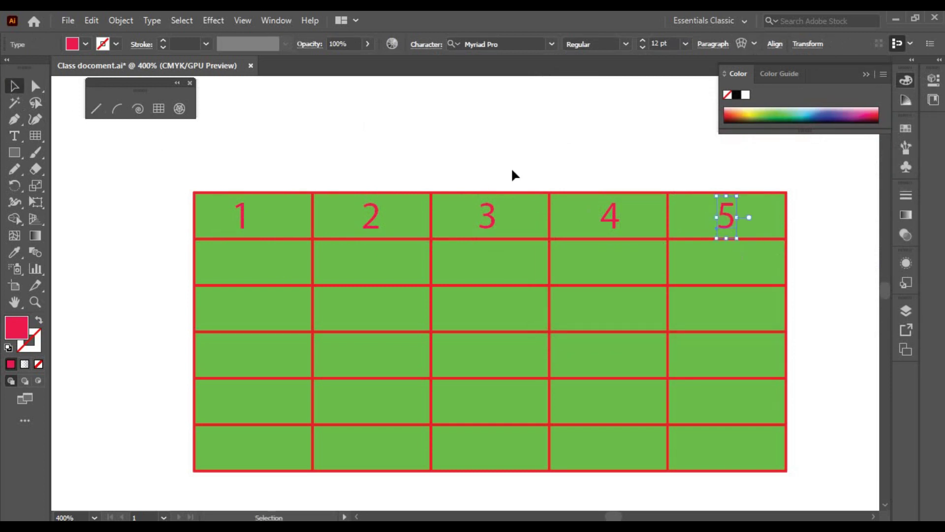
Check the numbers' selection and try moving the grid left, then undo the move
{"action": "left_click", "coordinate": [343, 158]}
{"action": "left_click", "coordinate": [377, 225]}
{"action": "left_click", "coordinate": [278, 224]}
{"action": "left_click_drag", "start_coordinate": [256, 237], "coordinate": [180, 247]}
{"action": "key", "text": "ctrl+z"}
Ungroup the numbered grid and try pulling the green rectangle out, then undo
{"action": "right_click", "coordinate": [267, 201]}
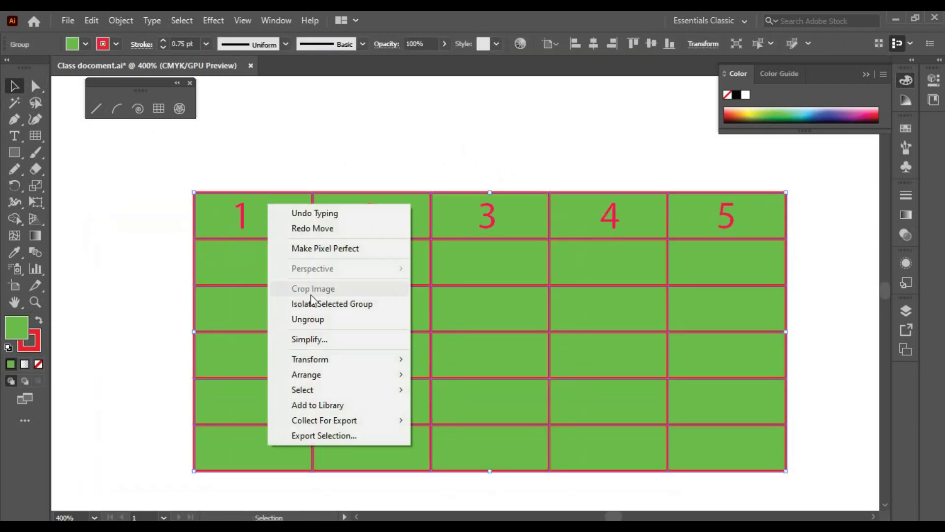
{"action": "left_click", "coordinate": [308, 319]}
{"action": "left_click", "coordinate": [272, 162]}
{"action": "left_click", "coordinate": [282, 219]}
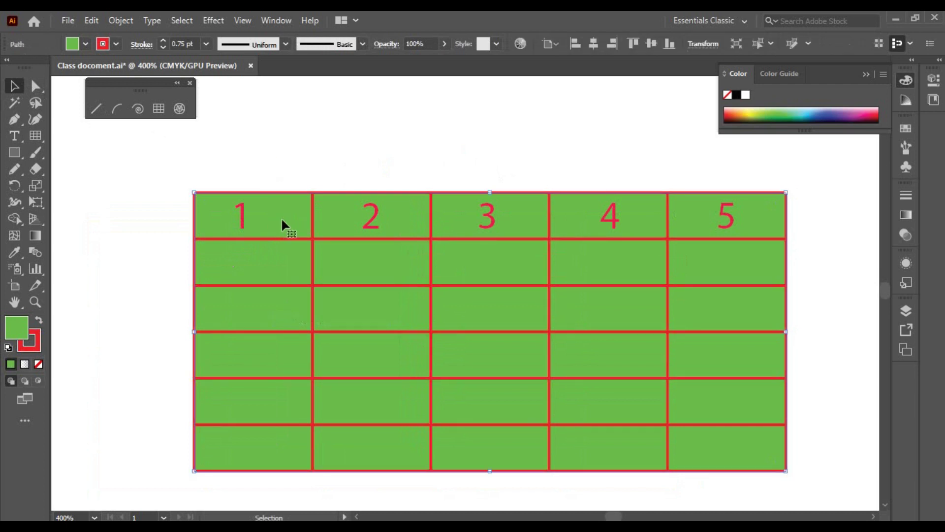
{"action": "double_click", "coordinate": [211, 266]}
{"action": "left_click", "coordinate": [276, 161]}
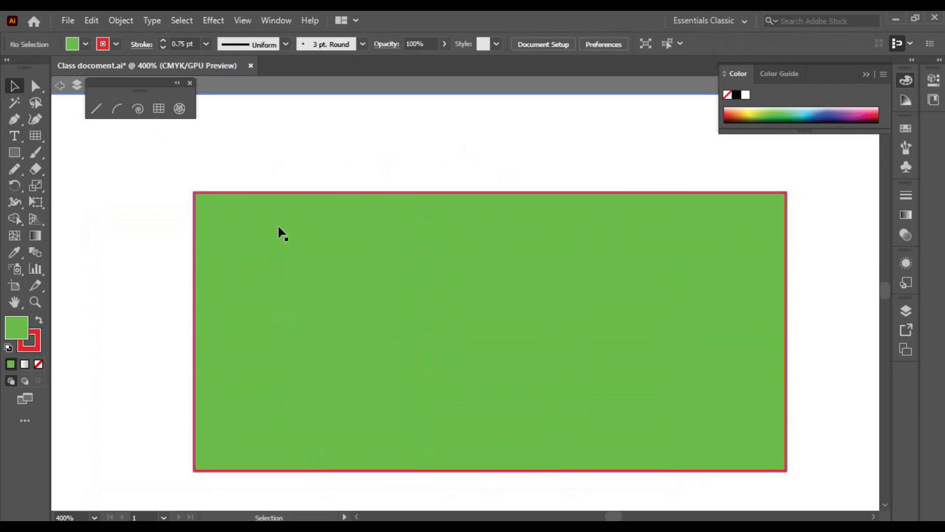
{"action": "double_click", "coordinate": [299, 138]}
{"action": "left_click_drag", "start_coordinate": [276, 230], "coordinate": [190, 276]}
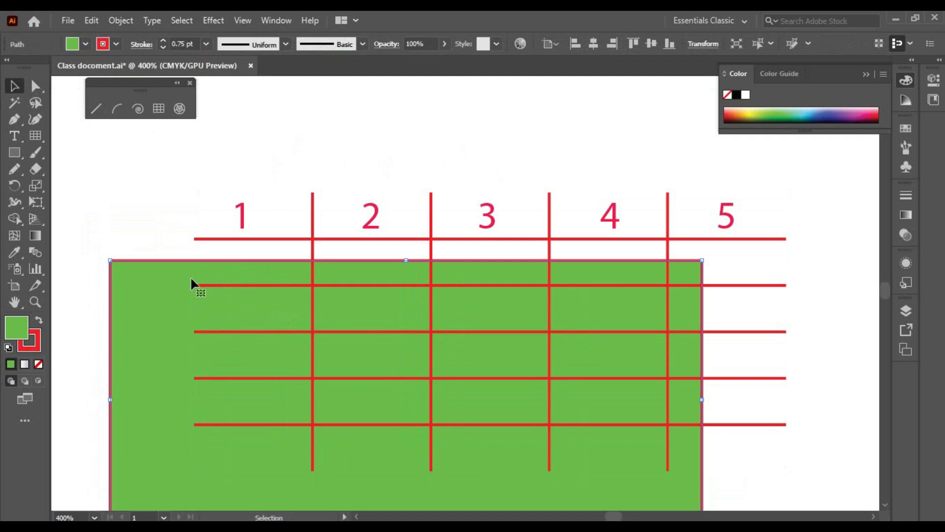
{"action": "key", "text": "ctrl+z"}
Drag several grid lines off the grid and undo the green rectangle move
{"action": "left_click_drag", "start_coordinate": [266, 240], "coordinate": [284, 133]}
{"action": "left_click_drag", "start_coordinate": [312, 213], "coordinate": [169, 212]}
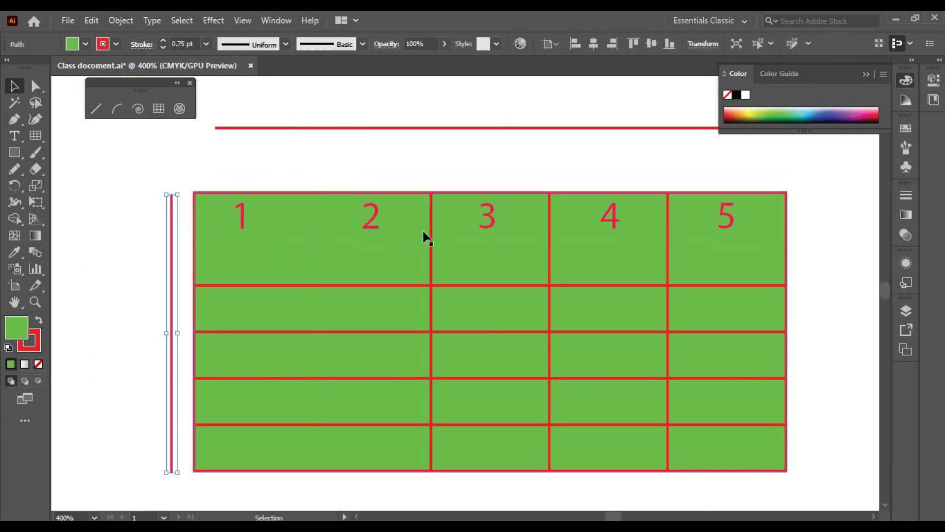
{"action": "left_click_drag", "start_coordinate": [429, 241], "coordinate": [186, 234]}
{"action": "left_click_drag", "start_coordinate": [296, 193], "coordinate": [301, 159]}
{"action": "key", "text": "a"}
{"action": "key", "text": "ctrl+z"}
{"action": "key", "text": "v"}
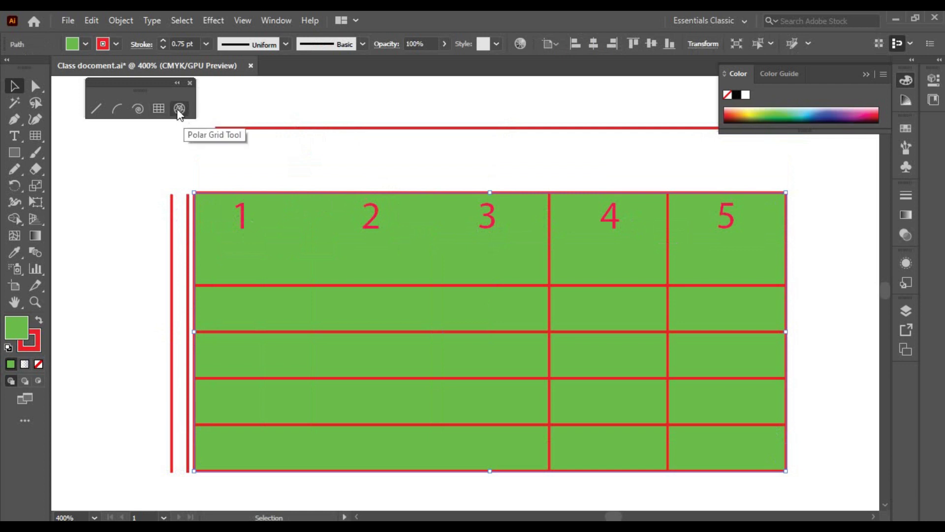
Marquee-select all the grid artwork and delete it
{"action": "left_click", "coordinate": [180, 109]}
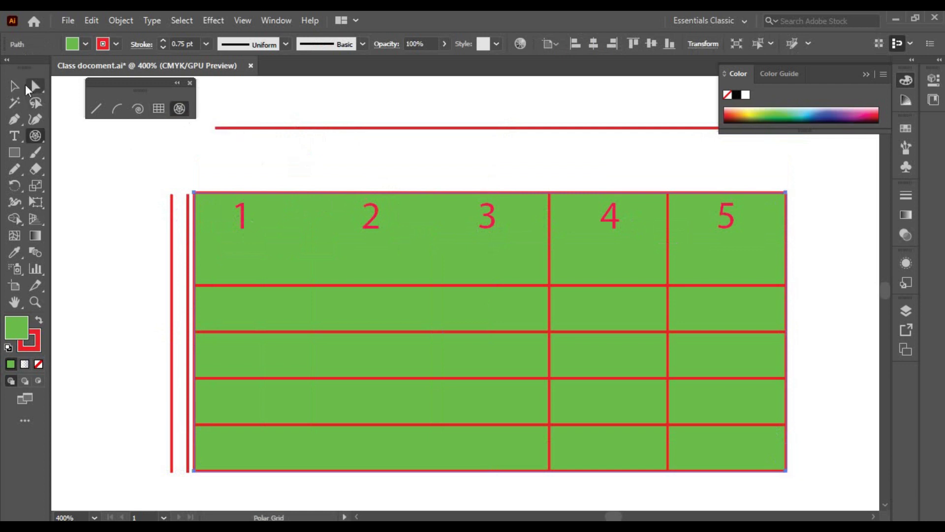
{"action": "key", "text": "v"}
{"action": "scroll", "coordinate": [433, 182], "scroll_direction": "down", "scroll_amount": 1, "text": "alt"}
{"action": "left_click_drag", "start_coordinate": [232, 127], "coordinate": [743, 427]}
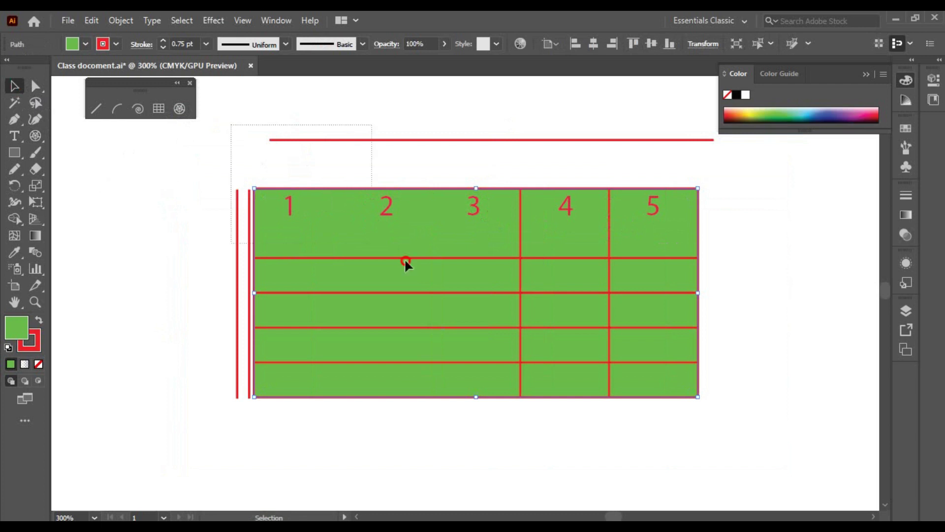
{"action": "key", "text": "Delete"}
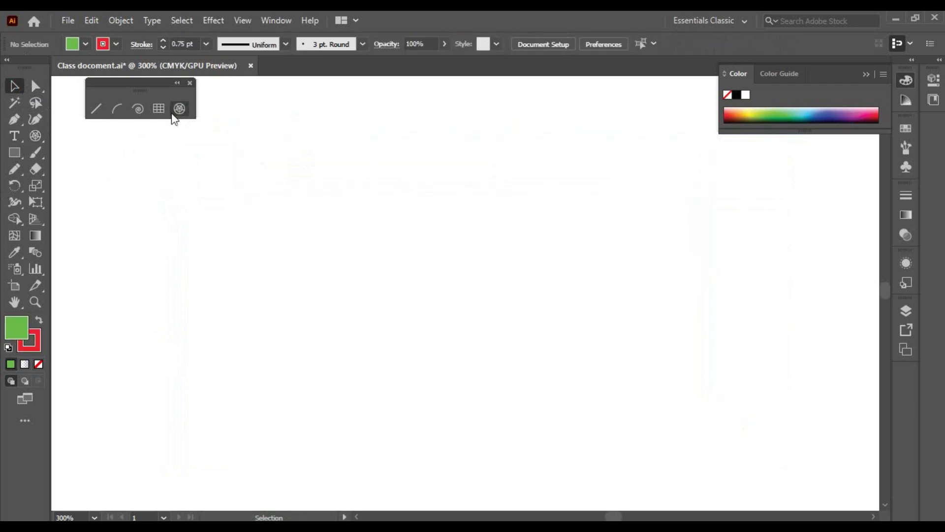
Draw a circular polar grid near the artboard centre and give it a black stroke
{"action": "left_click", "coordinate": [180, 108]}
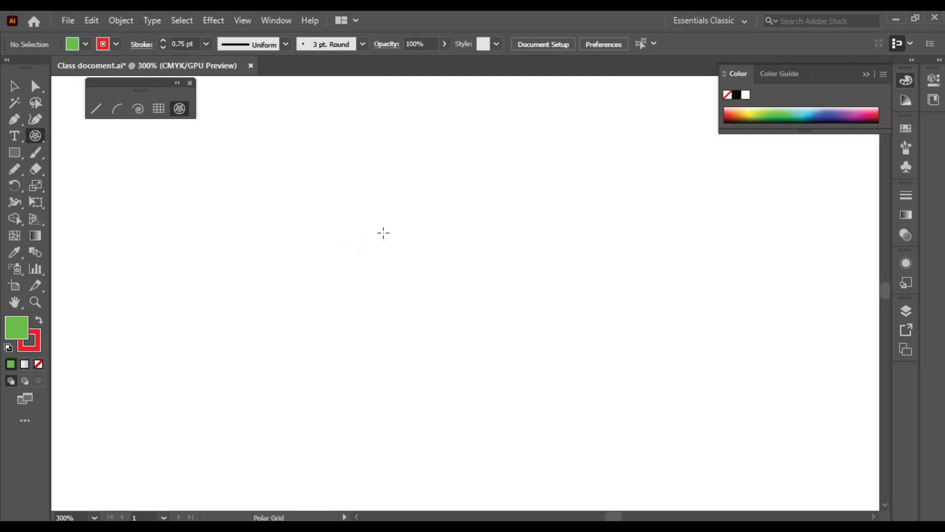
{"action": "left_click_drag", "start_coordinate": [319, 214], "coordinate": [581, 360]}
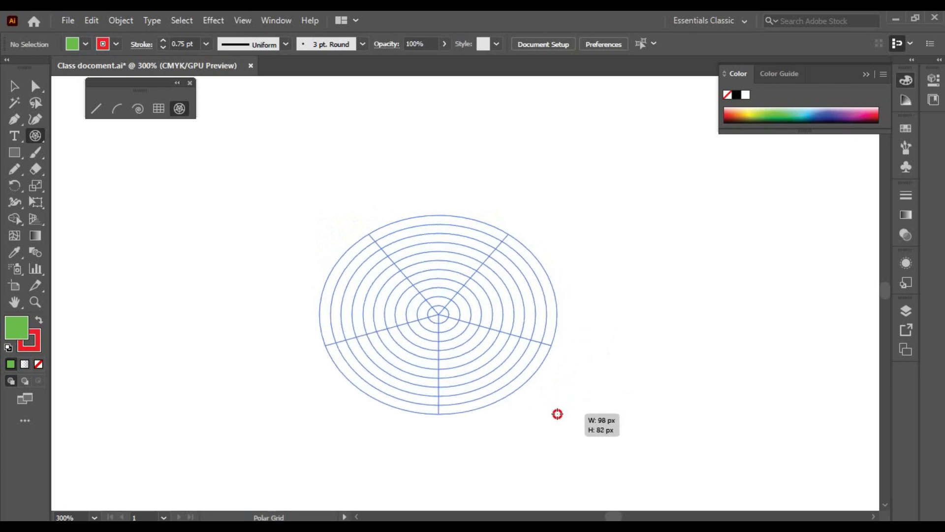
{"action": "left_click_drag", "start_coordinate": [580, 360], "coordinate": [542, 431]}
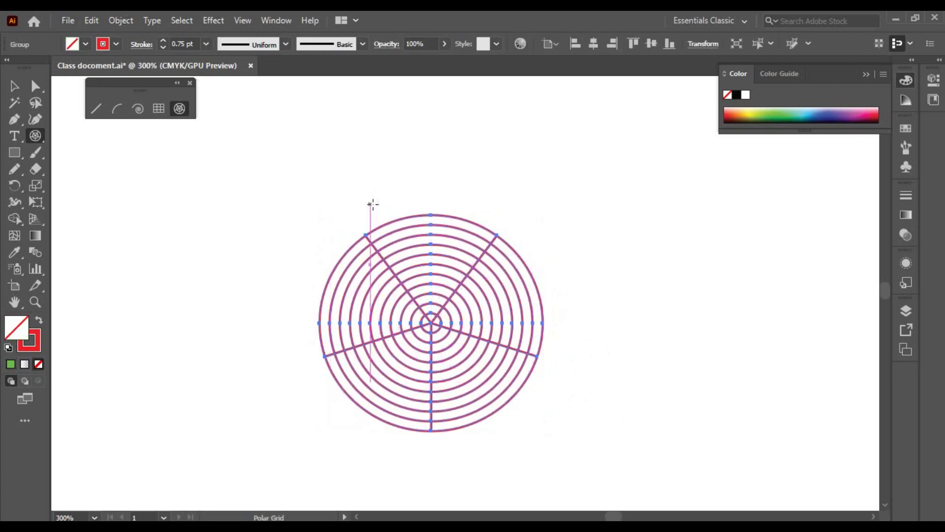
{"action": "left_click", "coordinate": [102, 45]}
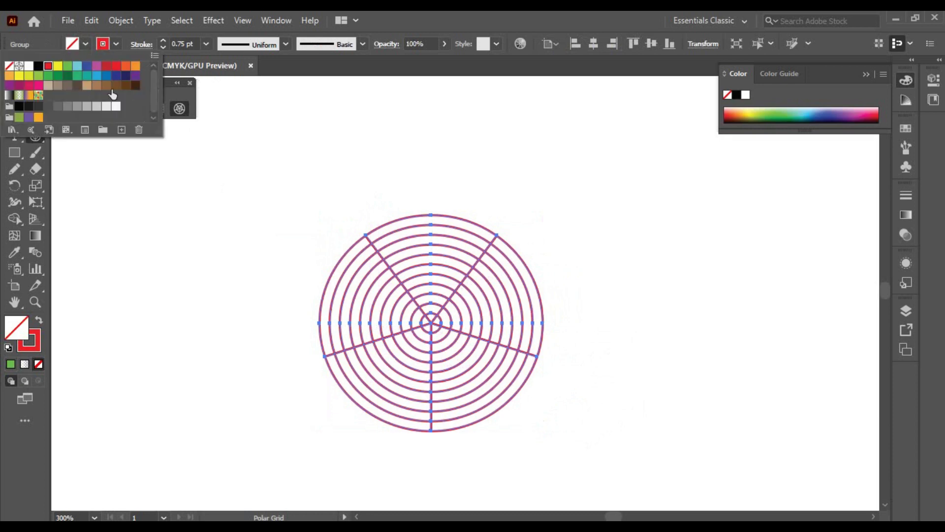
{"action": "left_click", "coordinate": [38, 66]}
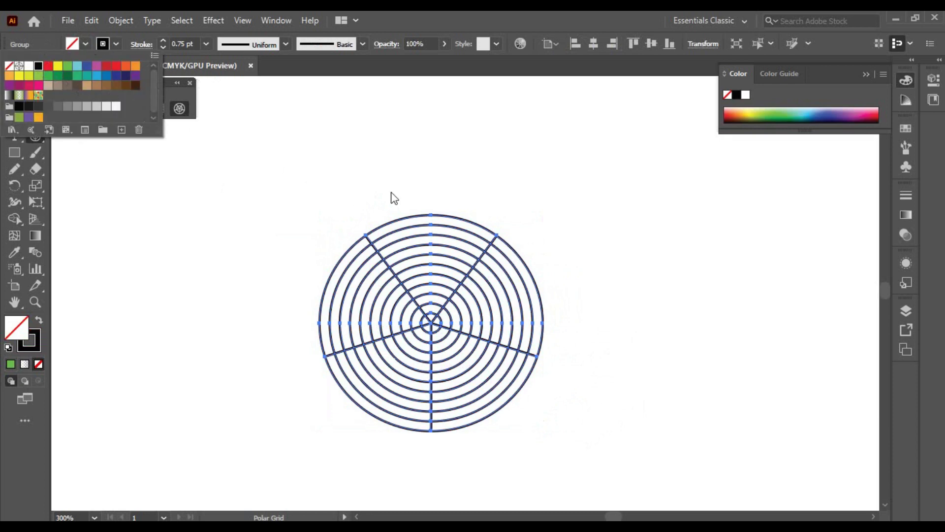
{"action": "left_click", "coordinate": [166, 224]}
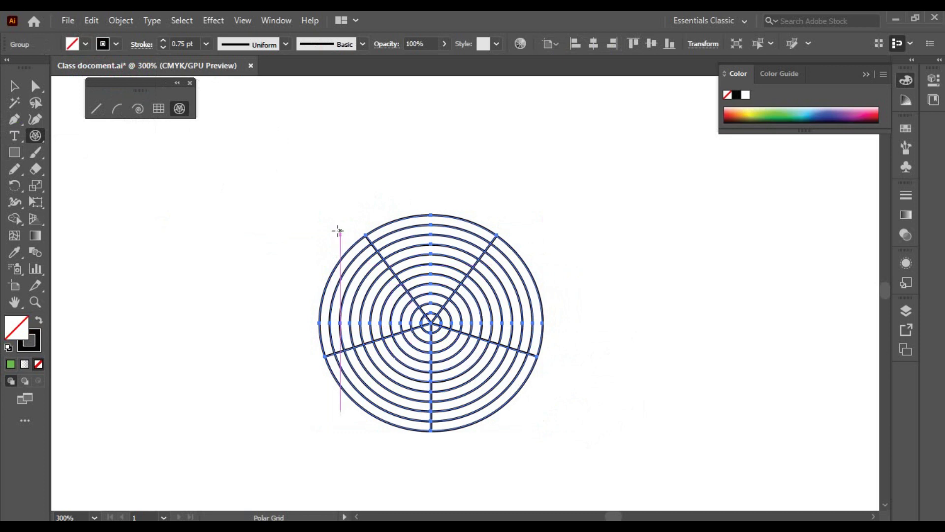
Move the polar grid to the left side of the artboard
{"action": "left_click", "coordinate": [14, 86]}
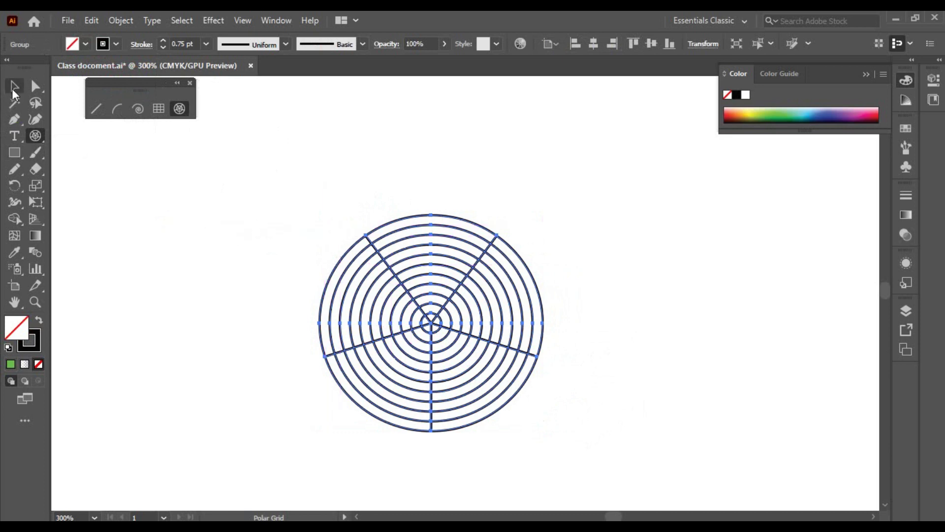
{"action": "left_click", "coordinate": [507, 306]}
{"action": "left_click_drag", "start_coordinate": [430, 323], "coordinate": [189, 356]}
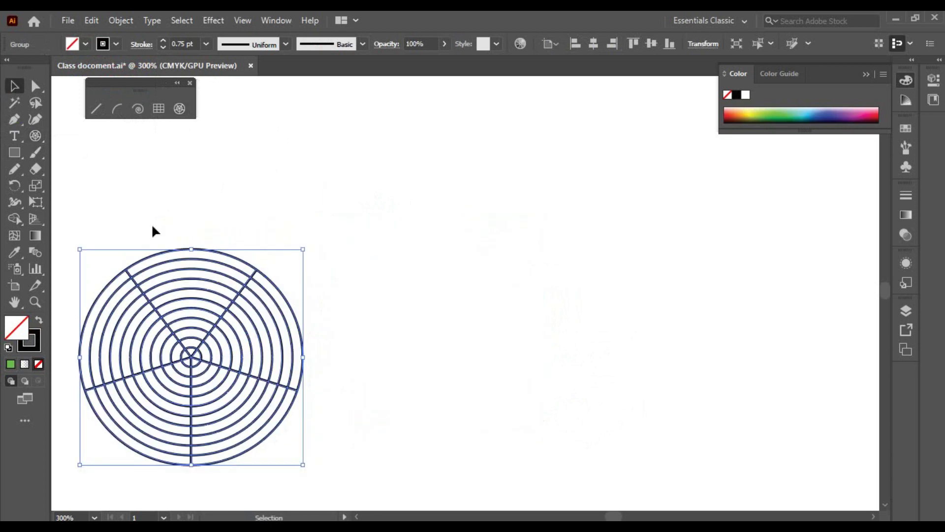
Draw a second polar grid and move it to the right and down on the artboard
{"action": "left_click", "coordinate": [180, 110]}
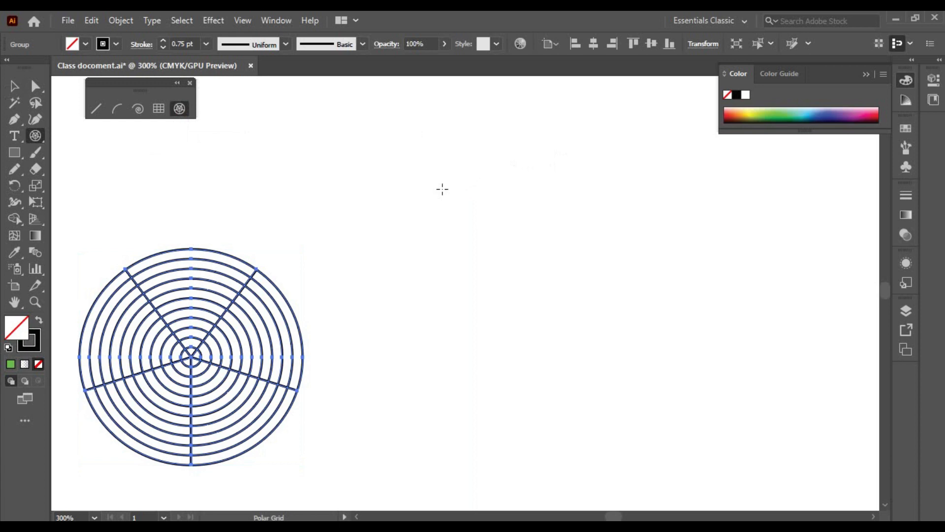
{"action": "mouse_move", "coordinate": [455, 191]}
{"action": "left_mouse_down"}
{"action": "mouse_move", "coordinate": [665, 373]}
{"action": "mouse_move", "coordinate": [553, 268]}
{"action": "mouse_move", "coordinate": [640, 367]}
{"action": "left_mouse_up"}
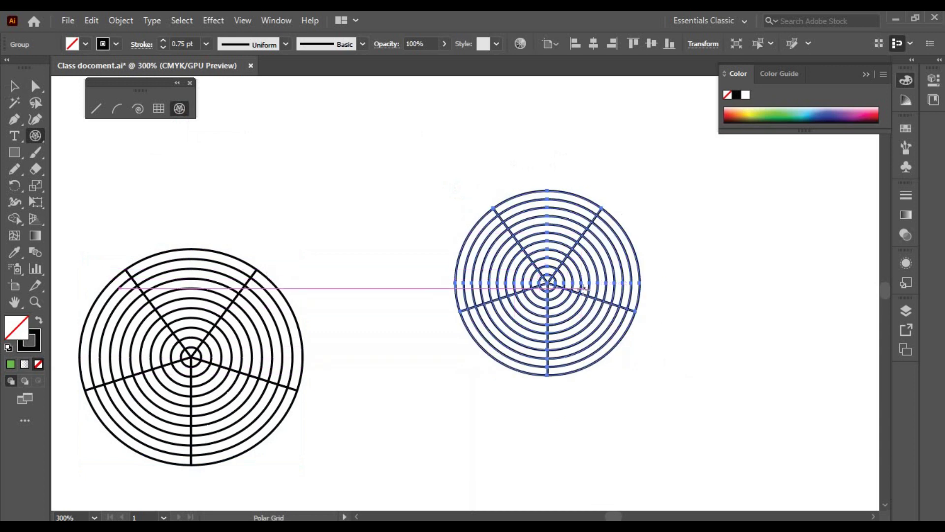
{"action": "left_click", "coordinate": [15, 86]}
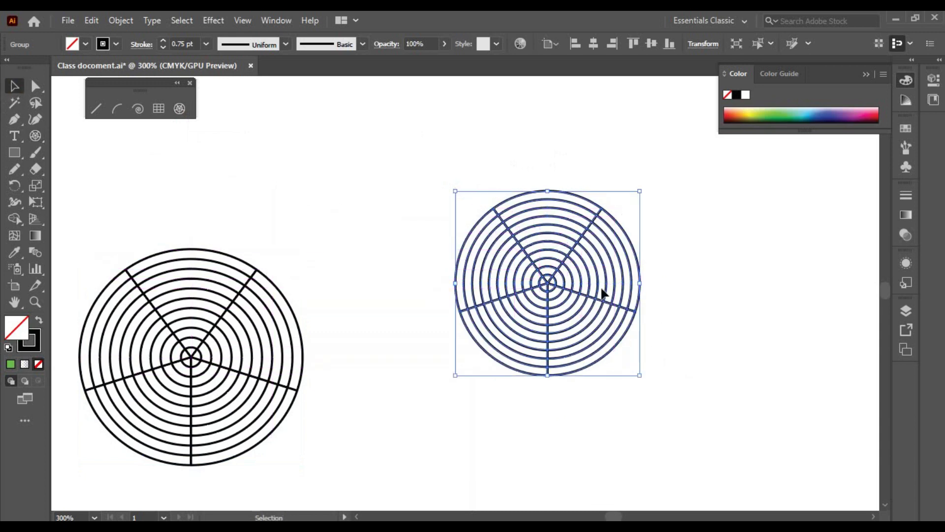
{"action": "left_click_drag", "start_coordinate": [553, 286], "coordinate": [697, 362]}
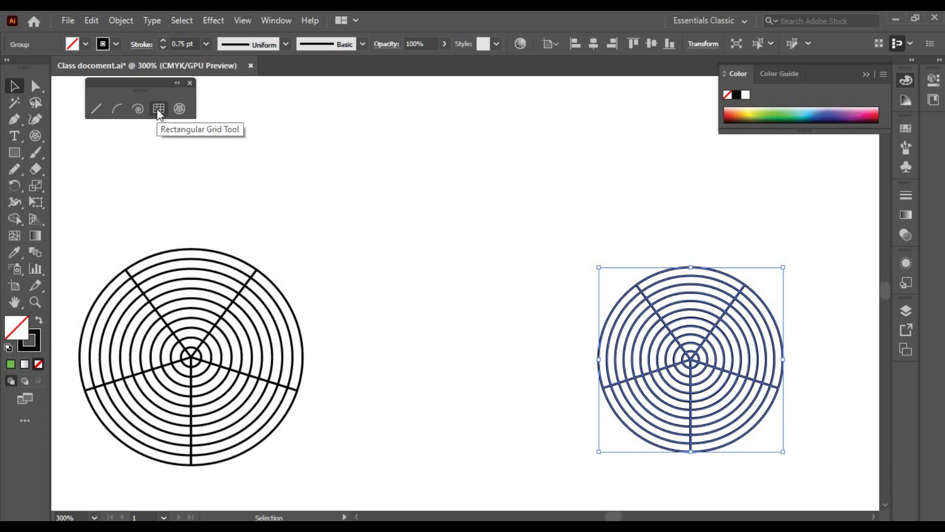
{"action": "left_click", "coordinate": [178, 110]}
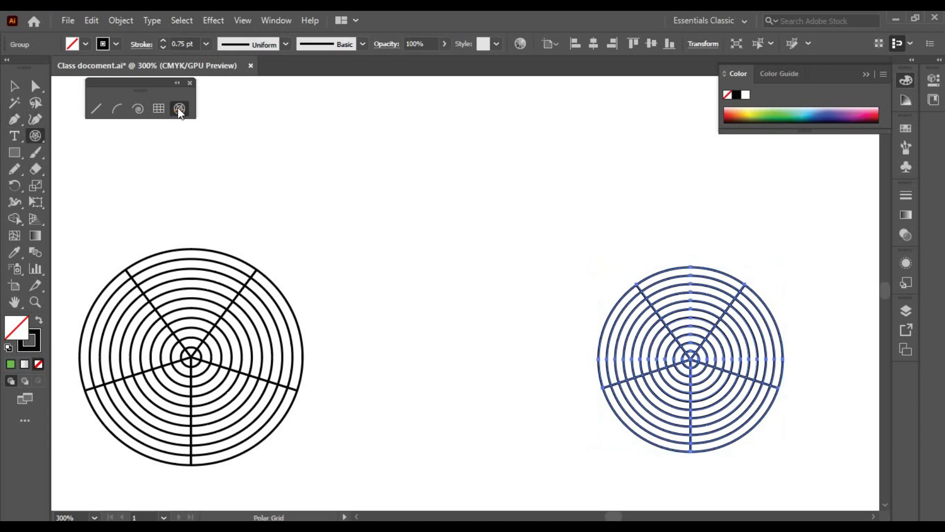
Create a third polar grid with 5 concentric dividers and 4 radial dividers
{"action": "left_click", "coordinate": [370, 180]}
{"action": "left_click_drag", "start_coordinate": [702, 110], "coordinate": [437, 101]}
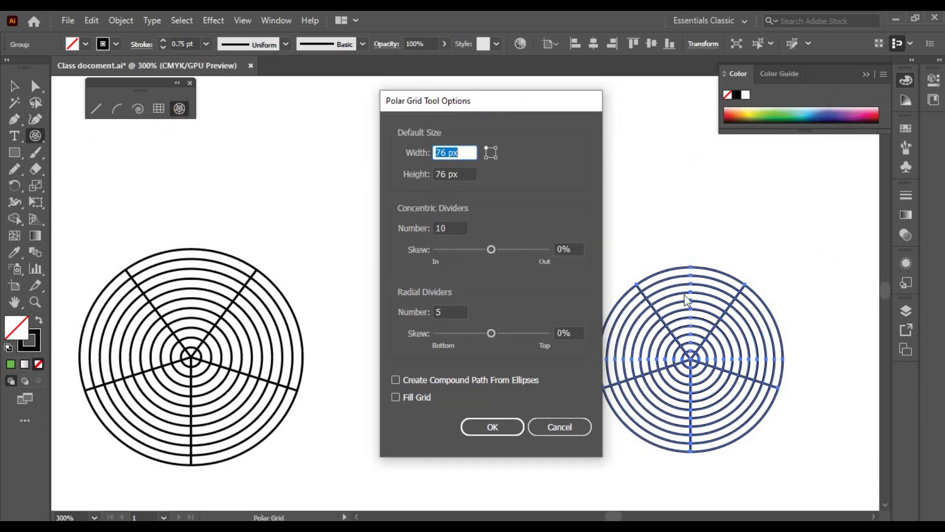
{"action": "double_click", "coordinate": [446, 228]}
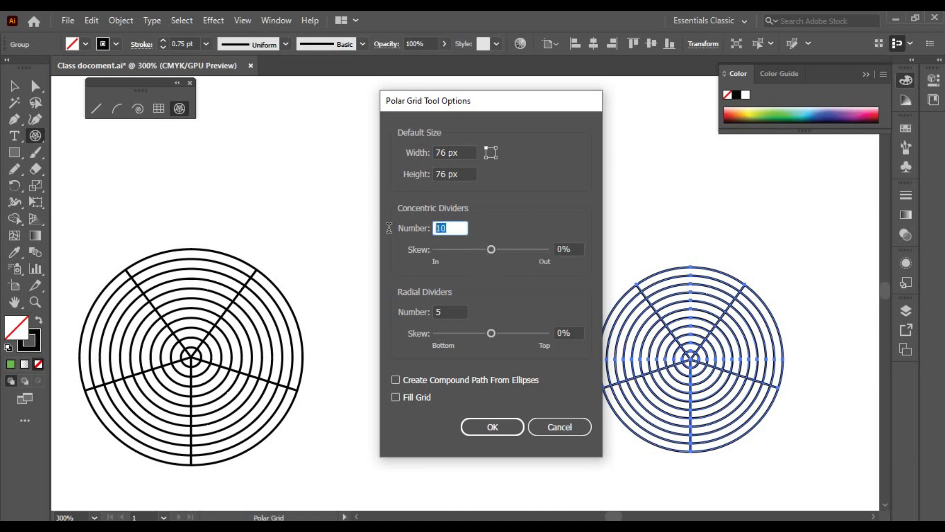
{"action": "type", "text": "5"}
{"action": "left_click", "coordinate": [448, 310]}
{"action": "type", "text": "4"}
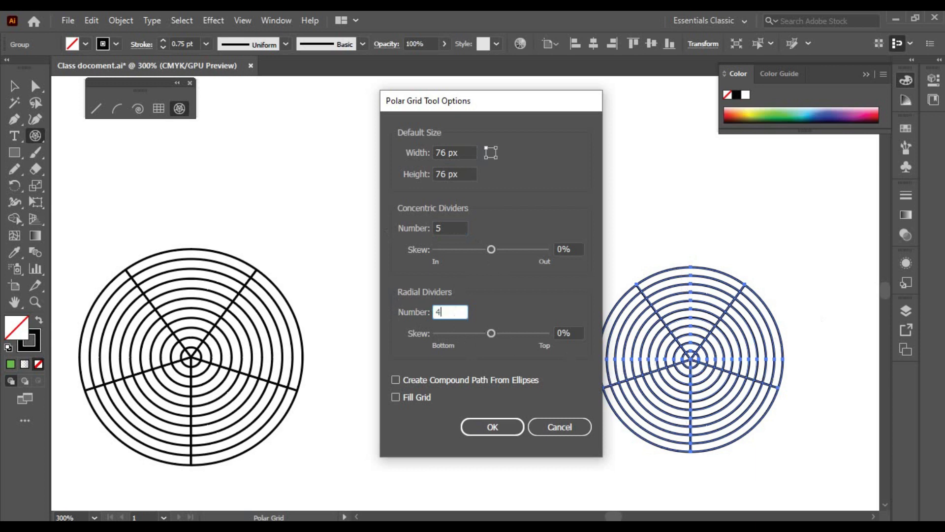
{"action": "left_click", "coordinate": [491, 427]}
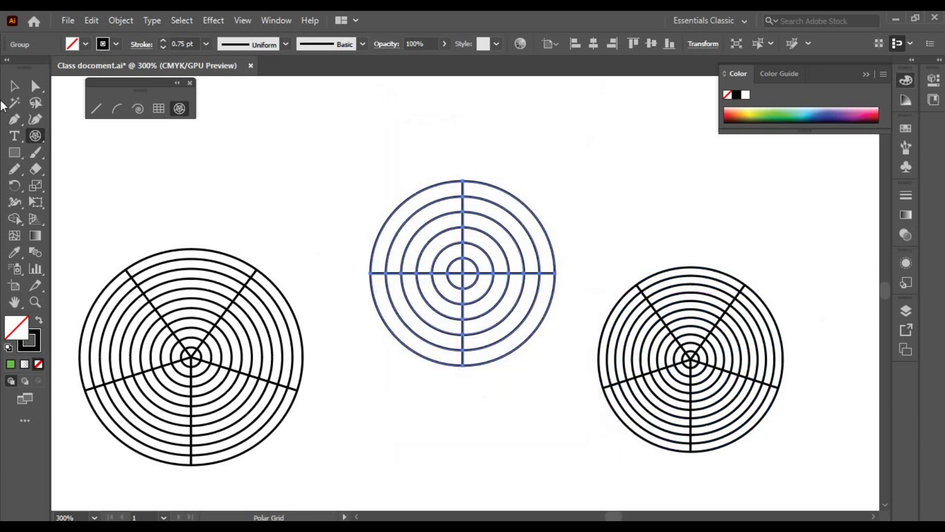
{"action": "left_click", "coordinate": [15, 87]}
Move the four-spoke polar grid to the upper right of the artboard
{"action": "left_click", "coordinate": [513, 205]}
{"action": "left_click_drag", "start_coordinate": [493, 207], "coordinate": [438, 160]}
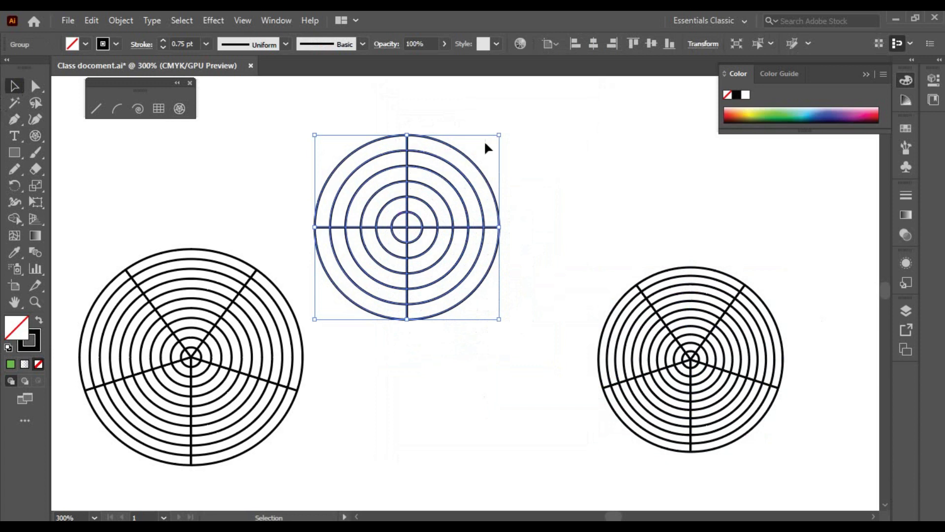
{"action": "mouse_move", "coordinate": [391, 168]}
{"action": "left_mouse_down"}
{"action": "mouse_move", "coordinate": [618, 133]}
{"action": "mouse_move", "coordinate": [547, 118]}
{"action": "left_mouse_up"}
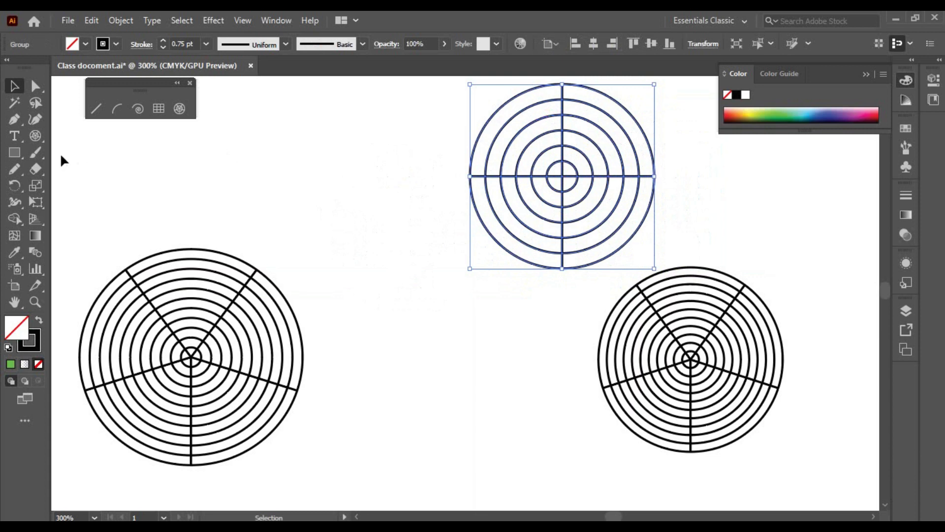
Draw a smaller fourth polar grid with about five rings, then select all four grids
{"action": "left_click", "coordinate": [179, 108]}
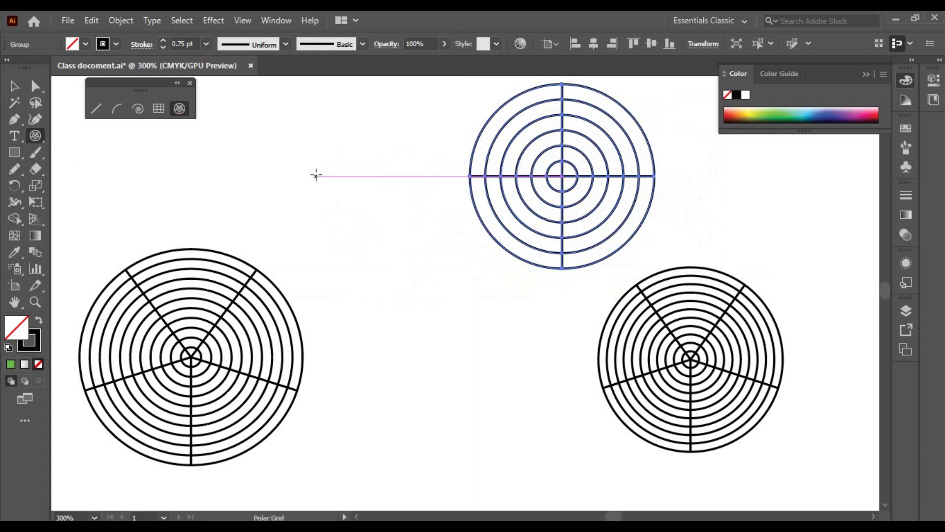
{"action": "mouse_move", "coordinate": [284, 157]}
{"action": "left_mouse_down"}
{"action": "mouse_move", "coordinate": [427, 310]}
{"action": "mouse_move", "coordinate": [440, 309]}
{"action": "left_mouse_up"}
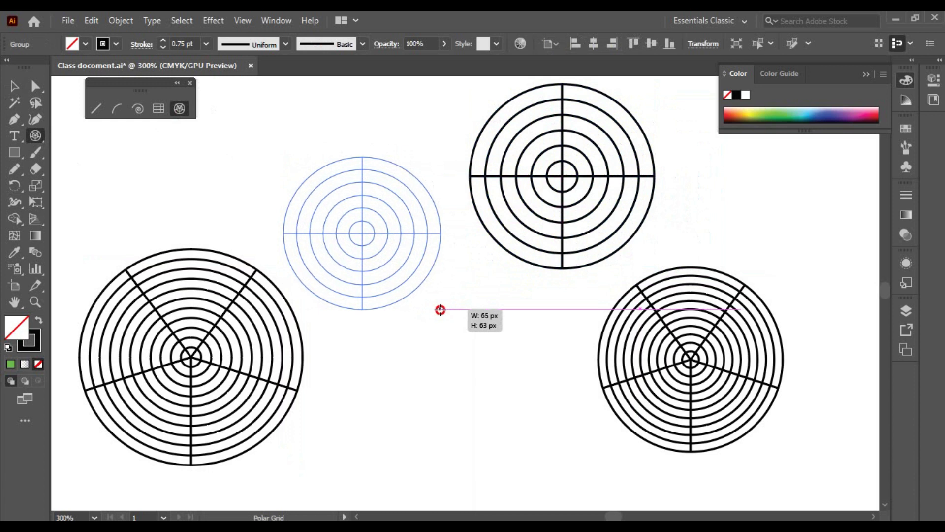
{"action": "key", "text": "Up"}
{"action": "key", "text": "Down"}
{"action": "key", "text": "Up"}
{"action": "key", "text": "Up"}
{"action": "key", "text": "Up"}
{"action": "key", "text": "Up"}
{"action": "key", "text": "Up"}
{"action": "key", "text": "Up"}
{"action": "key", "text": "Down"}
{"action": "key", "text": "Down"}
{"action": "key", "text": "Down"}
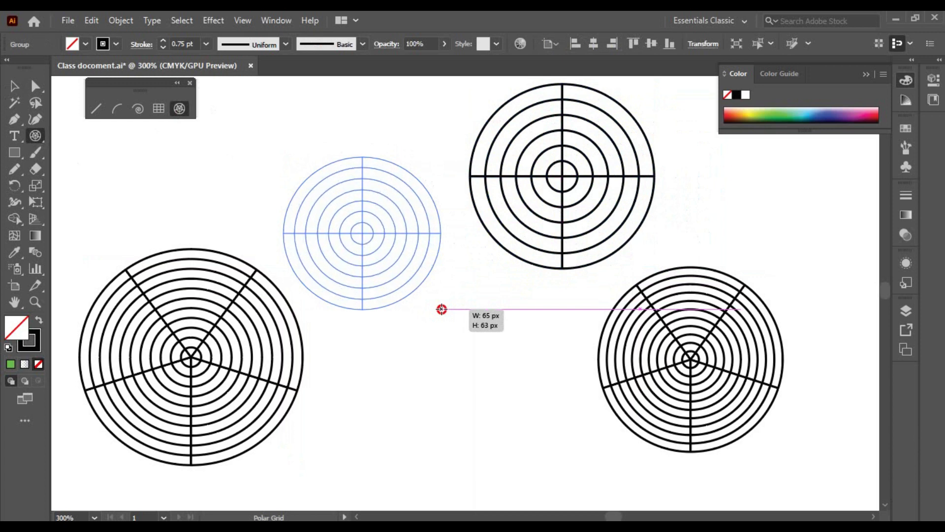
{"action": "left_click_drag", "start_coordinate": [442, 309], "coordinate": [442, 310]}
{"action": "key", "text": "v"}
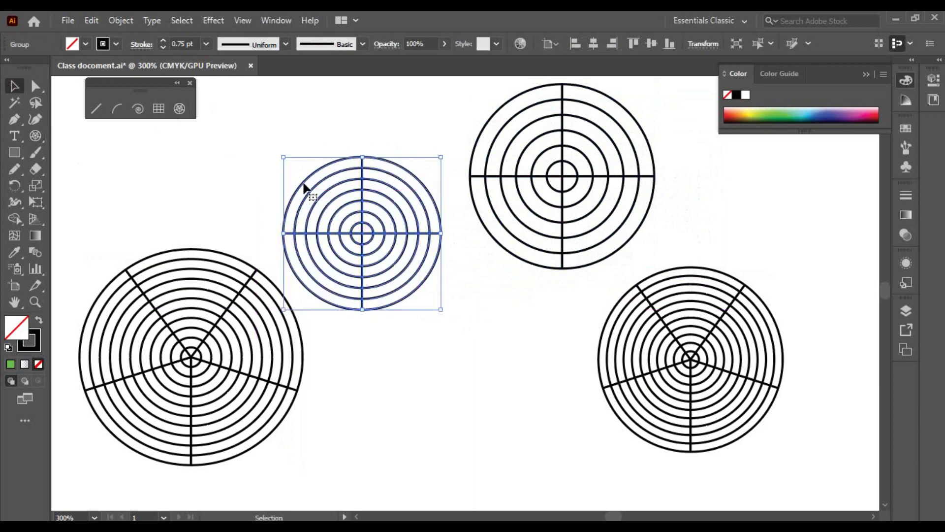
{"action": "key", "text": "ctrl+a"}
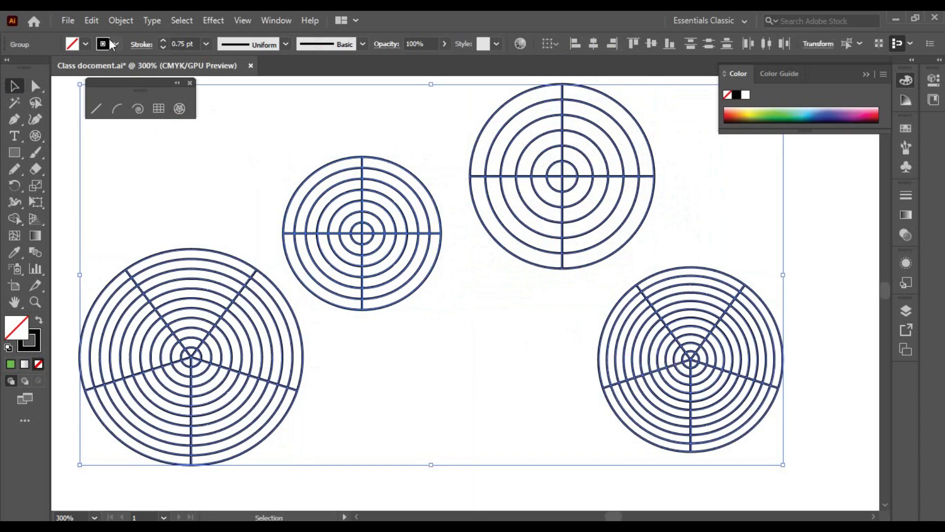
Give all four polar grids red strokes and a dark maroon fill, then reselect them together
{"action": "left_click", "coordinate": [116, 44]}
{"action": "left_click", "coordinate": [48, 65]}
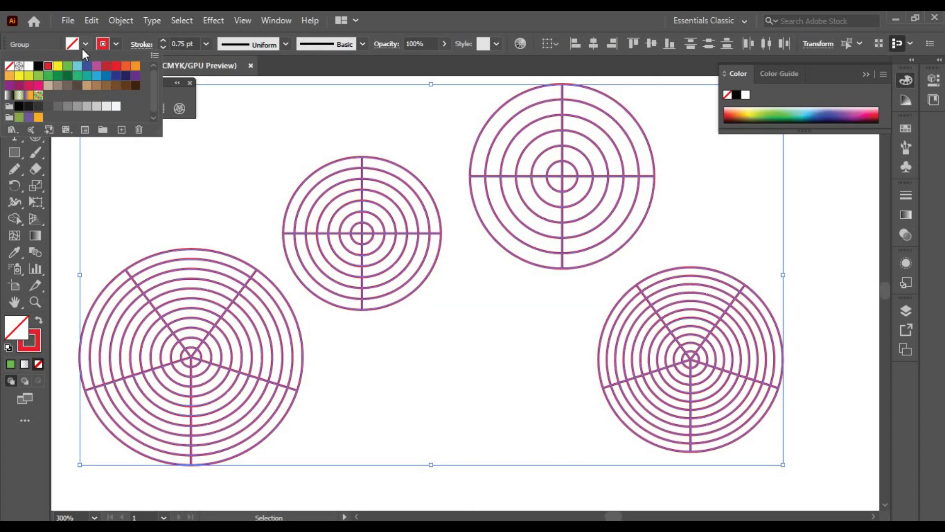
{"action": "double_click", "coordinate": [29, 340]}
{"action": "left_click", "coordinate": [609, 169]}
{"action": "left_click", "coordinate": [604, 271]}
{"action": "left_click", "coordinate": [874, 133]}
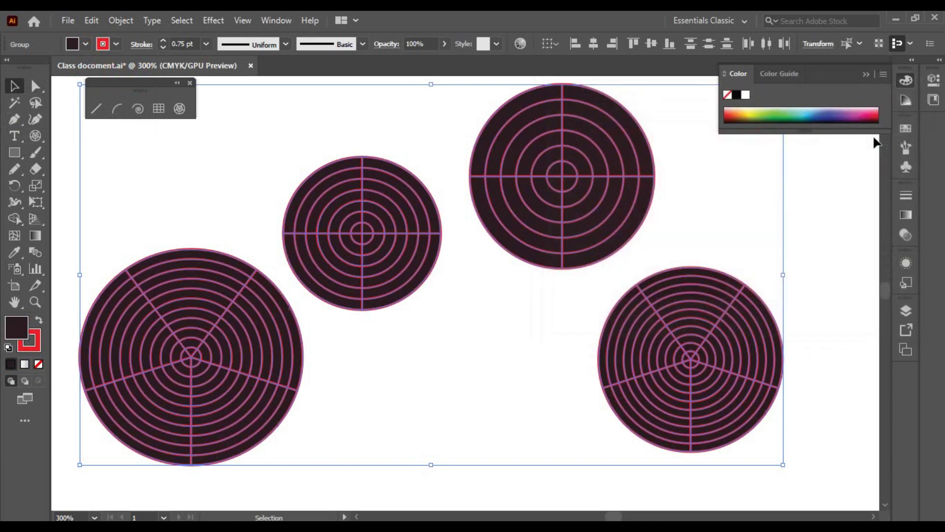
{"action": "left_click", "coordinate": [81, 118]}
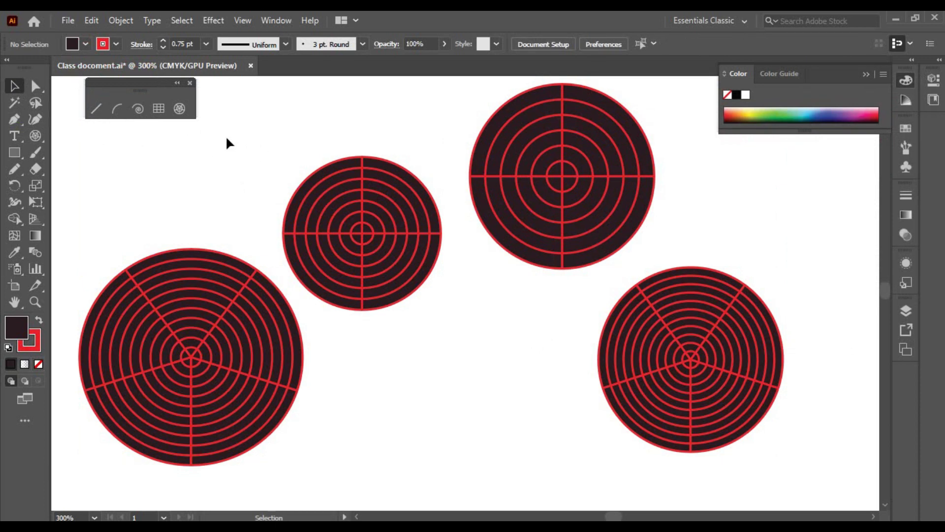
{"action": "left_click_drag", "start_coordinate": [225, 133], "coordinate": [710, 433]}
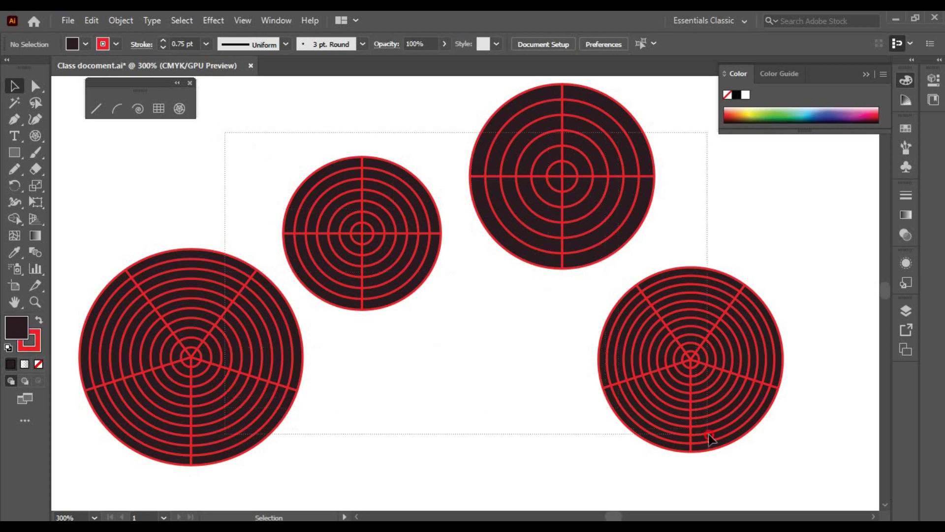